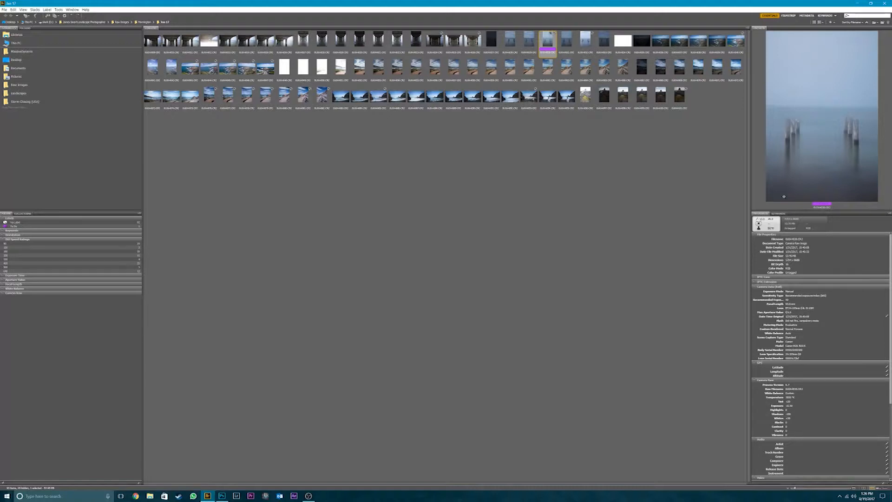
Open the vertical raw photo of wooden posts in misty water with Adobe Photoshop CC 2017
{"action": "left_click", "coordinate": [263, 162]}
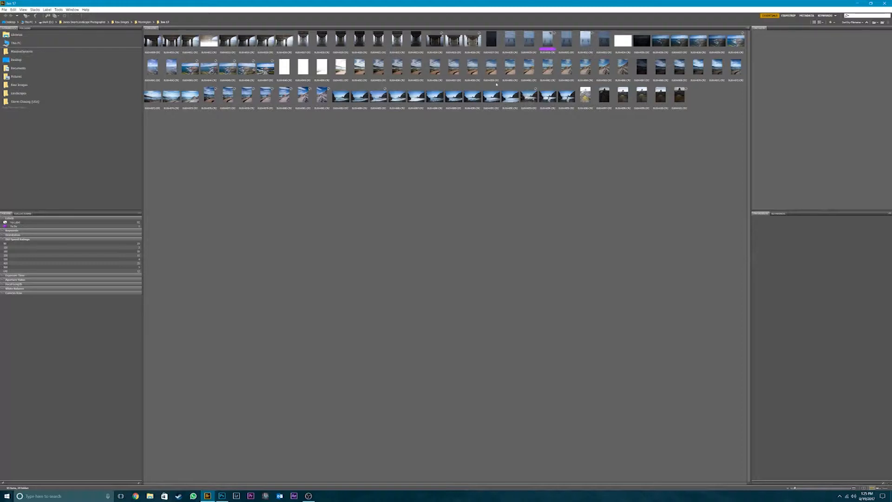
{"action": "left_click", "coordinate": [547, 46]}
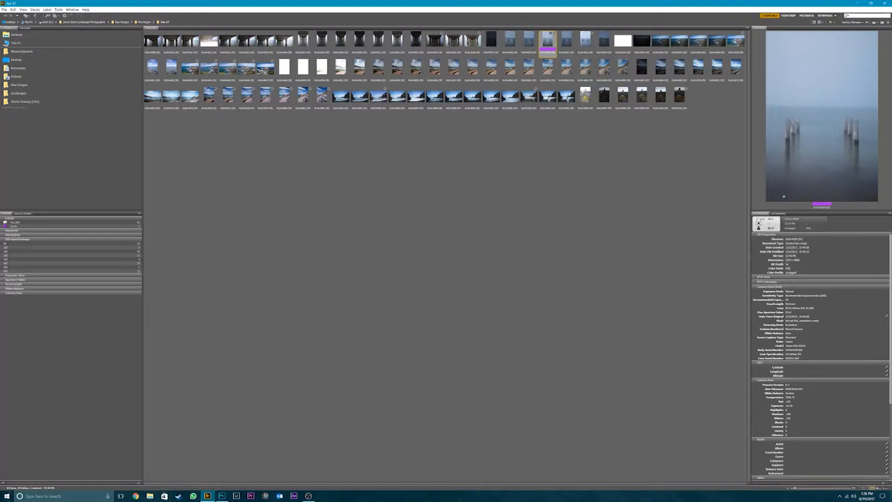
{"action": "right_click", "coordinate": [547, 37]}
{"action": "mouse_move", "coordinate": [604, 44]}
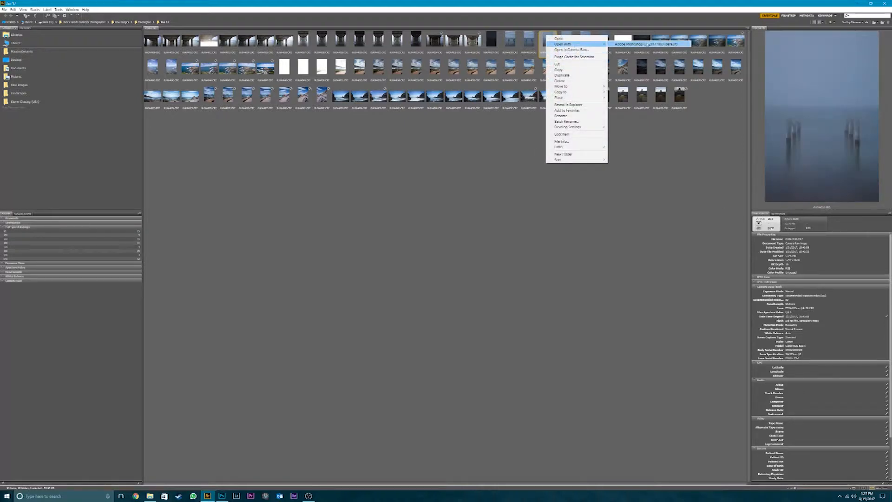
{"action": "left_click", "coordinate": [647, 45]}
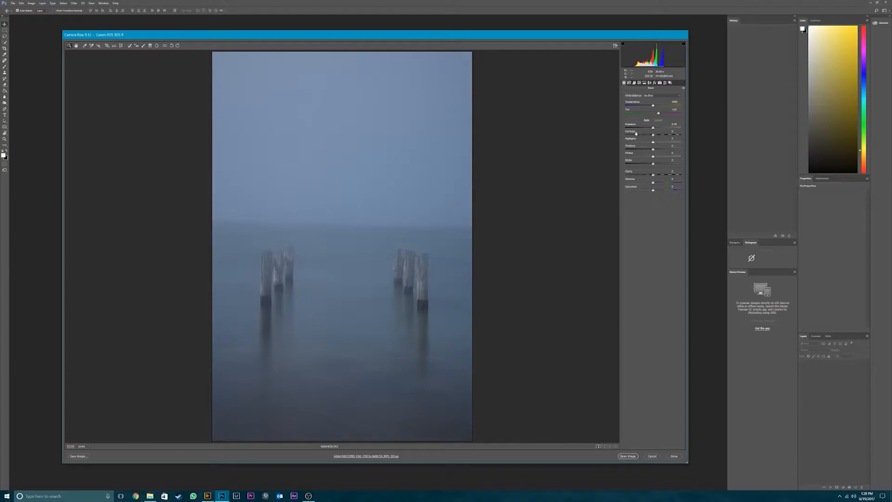
Raise the raw photo's exposure, highlights and whites, lower the shadows strongly, and lift the blacks slightly
{"action": "left_click_drag", "start_coordinate": [586, 38], "coordinate": [583, 37]}
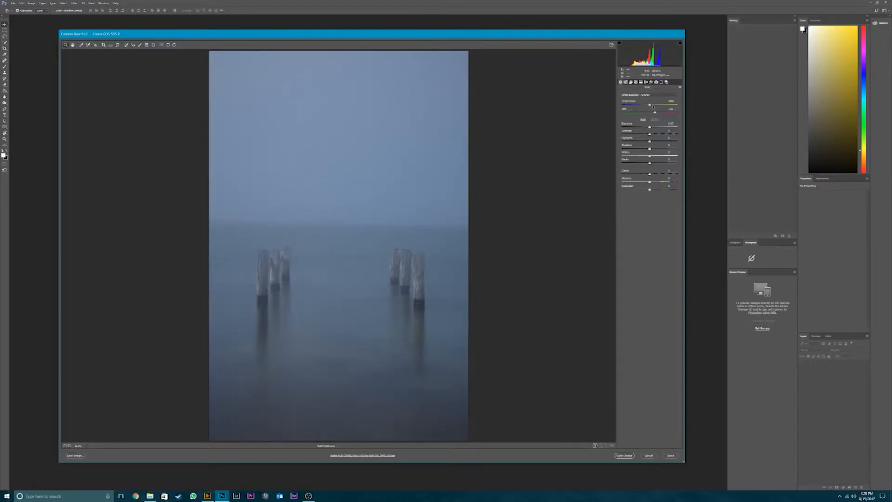
{"action": "left_click_drag", "start_coordinate": [650, 127], "coordinate": [653, 128]}
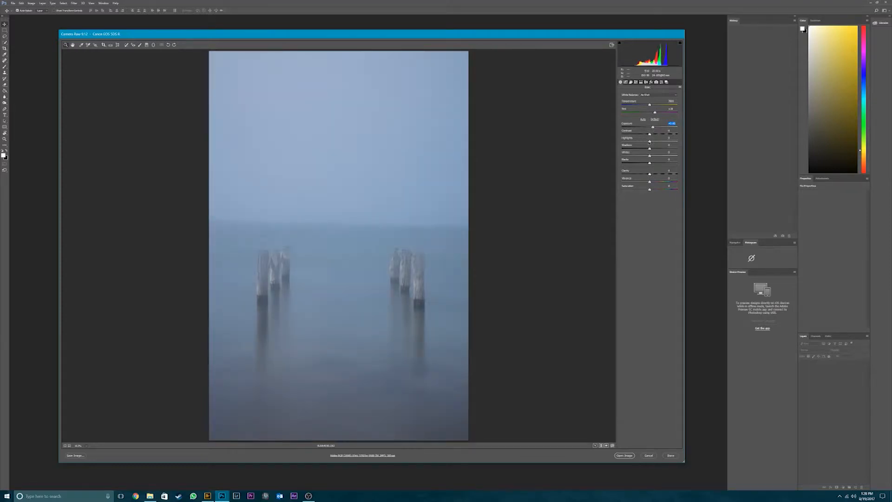
{"action": "left_click_drag", "start_coordinate": [647, 141], "coordinate": [630, 148]}
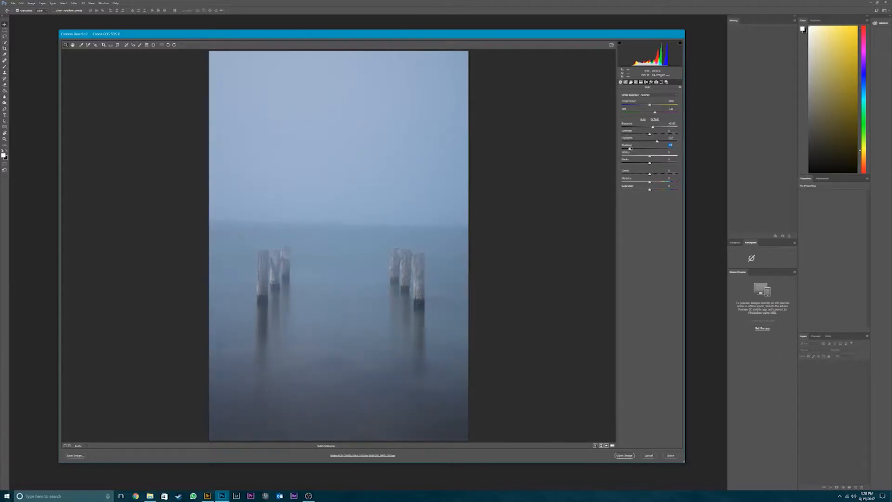
{"action": "left_click_drag", "start_coordinate": [629, 148], "coordinate": [659, 156]}
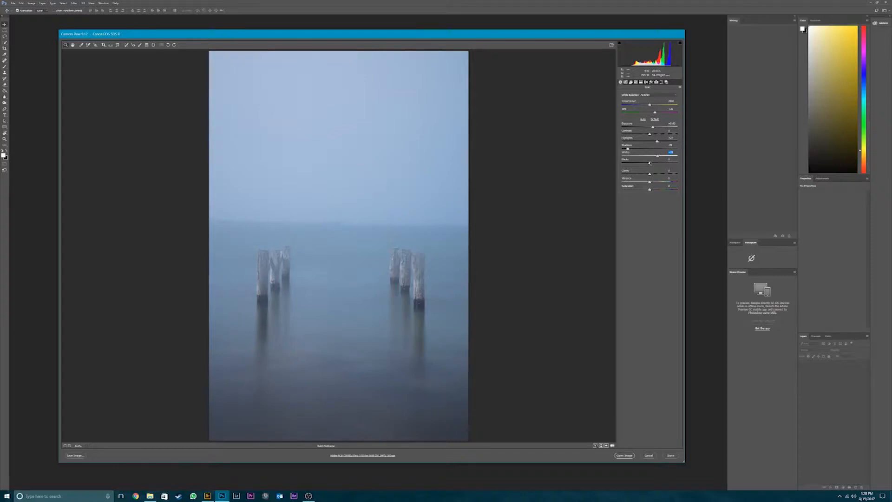
{"action": "mouse_move", "coordinate": [649, 164]}
{"action": "left_mouse_down"}
{"action": "mouse_move", "coordinate": [641, 163]}
{"action": "mouse_move", "coordinate": [649, 163]}
{"action": "left_mouse_up"}
Try the lens profile correction on the raw photo by switching it on and back off
{"action": "left_click", "coordinate": [650, 82]}
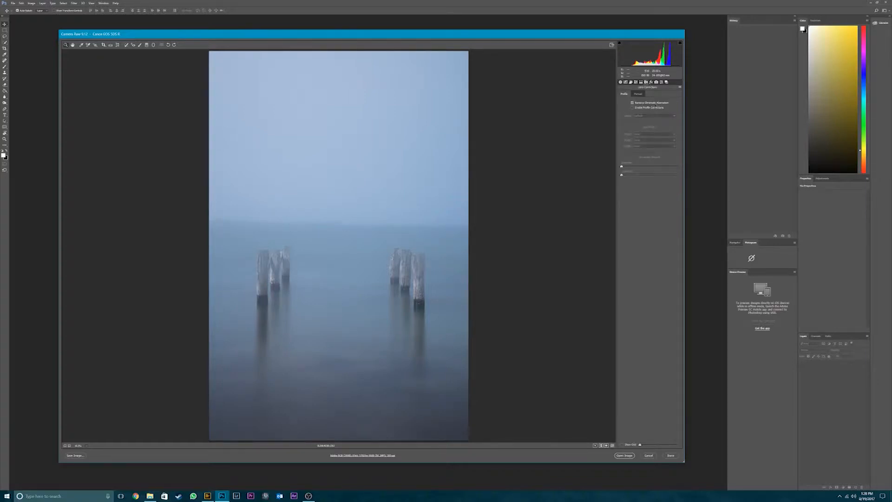
{"action": "left_click", "coordinate": [632, 107]}
{"action": "left_click", "coordinate": [632, 107]}
{"action": "left_click", "coordinate": [620, 82]}
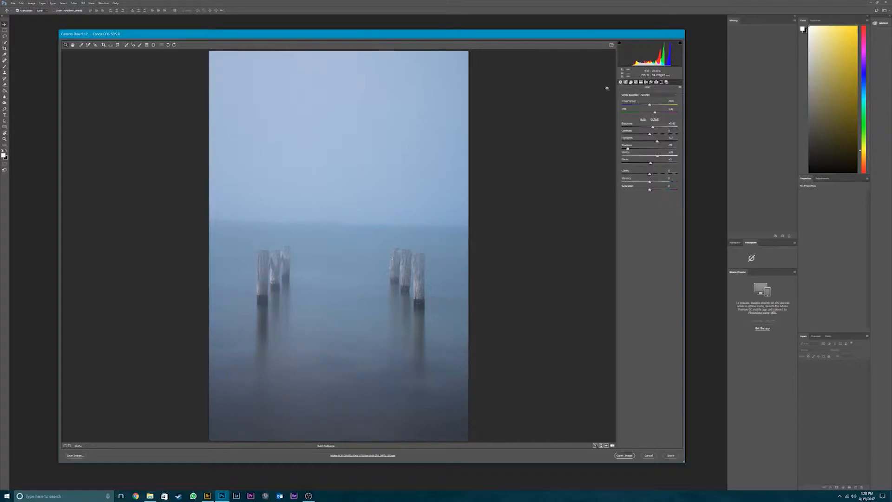
Open the adjusted raw photo for layer editing, and duplicate its unlocked background layer with the copy selected
{"action": "left_click", "coordinate": [625, 455]}
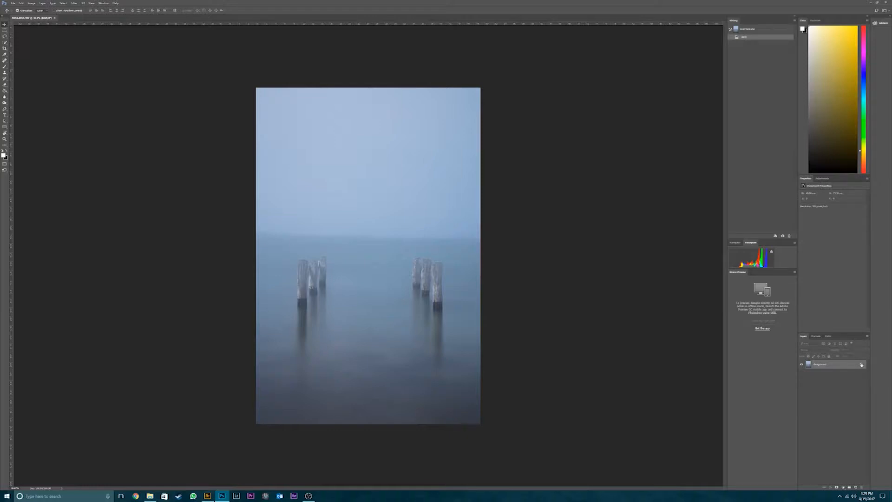
{"action": "left_click_drag", "start_coordinate": [861, 484], "coordinate": [862, 485]}
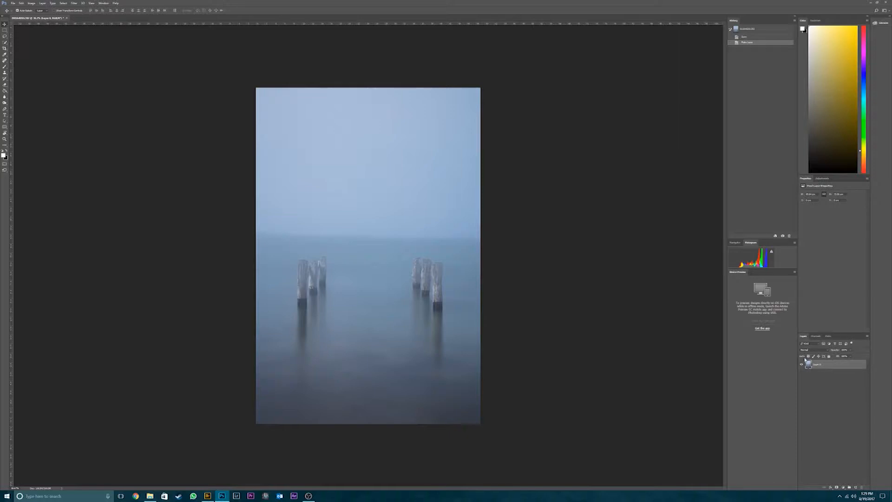
{"action": "key", "text": "ctrl+j"}
{"action": "left_click", "coordinate": [832, 375]}
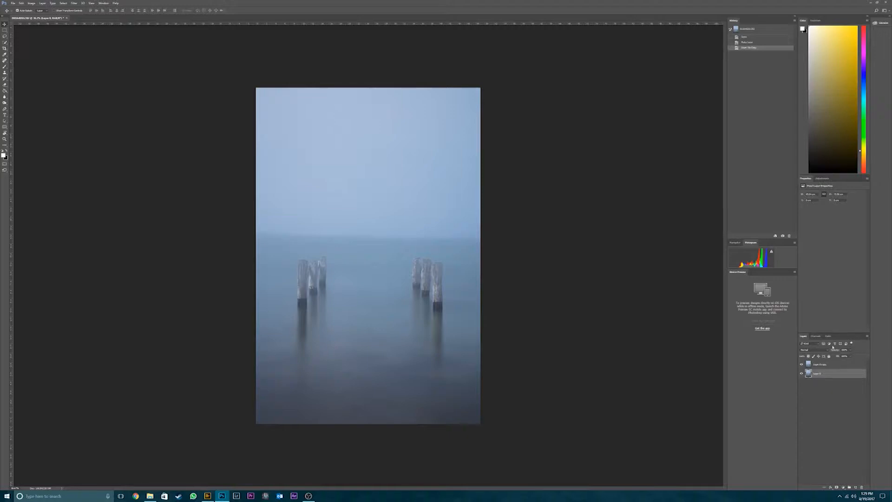
{"action": "left_click", "coordinate": [823, 364]}
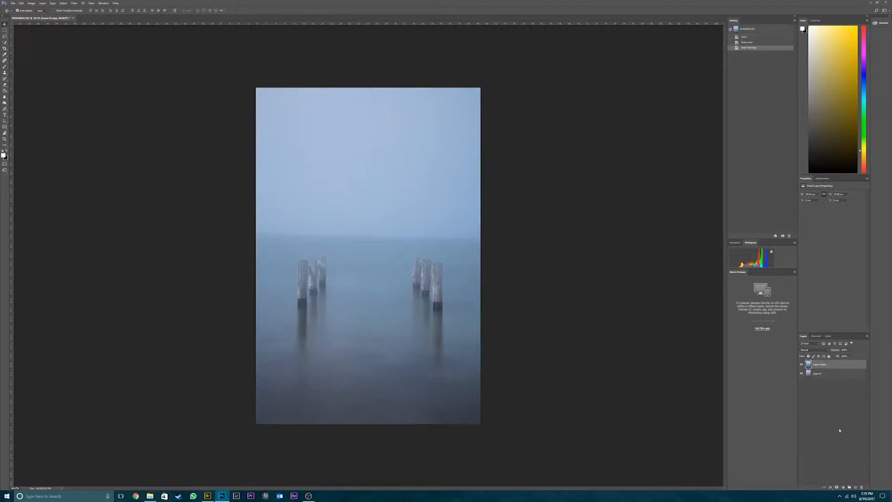
Add a Curves adjustment layer above the copy and shape a gentle S-curve that darkens the shadows and lifts the highlights
{"action": "left_click", "coordinate": [843, 487]}
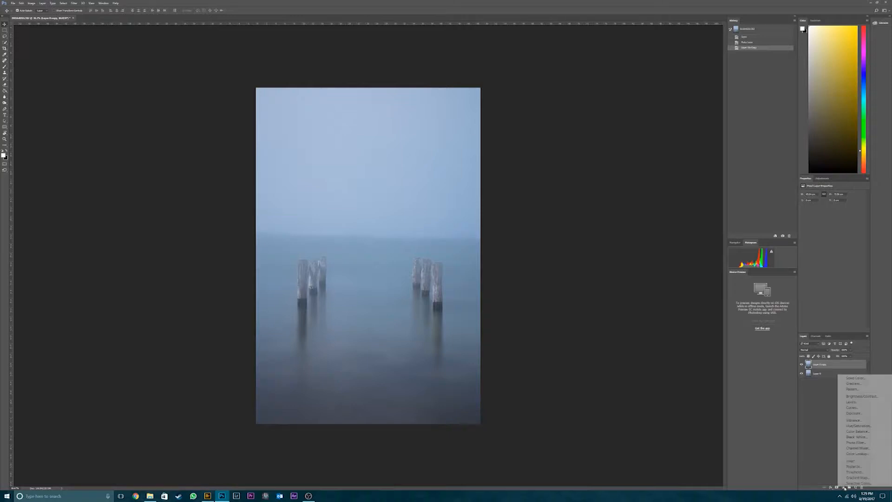
{"action": "left_click", "coordinate": [865, 407]}
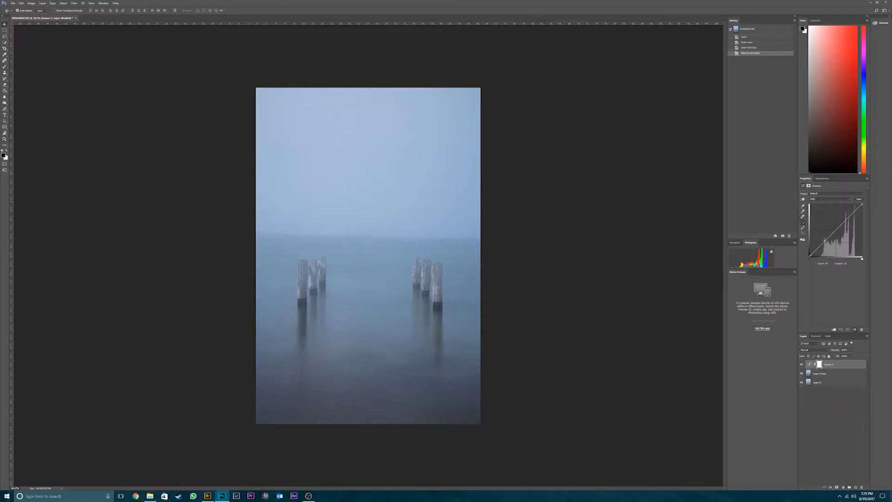
{"action": "left_click_drag", "start_coordinate": [824, 240], "coordinate": [847, 218]}
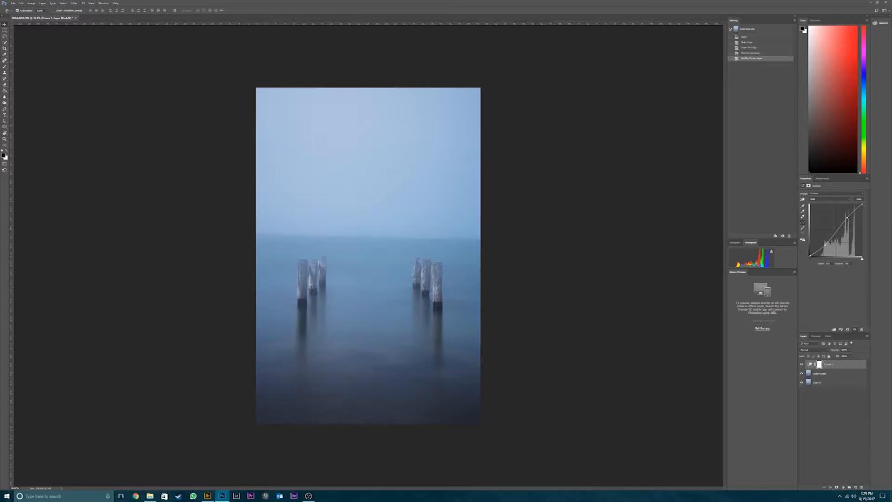
Compare the photo with and without the Curves adjustment by toggling that layer's visibility
{"action": "left_click", "coordinate": [801, 364]}
{"action": "left_click", "coordinate": [802, 364]}
{"action": "left_click", "coordinate": [801, 365]}
{"action": "left_click", "coordinate": [801, 364]}
{"action": "left_click", "coordinate": [801, 364]}
{"action": "left_click", "coordinate": [802, 364]}
Add a Levels adjustment layer and brighten the foggy scene by shifting its midtone and white input points toward the shadows
{"action": "left_click", "coordinate": [843, 488]}
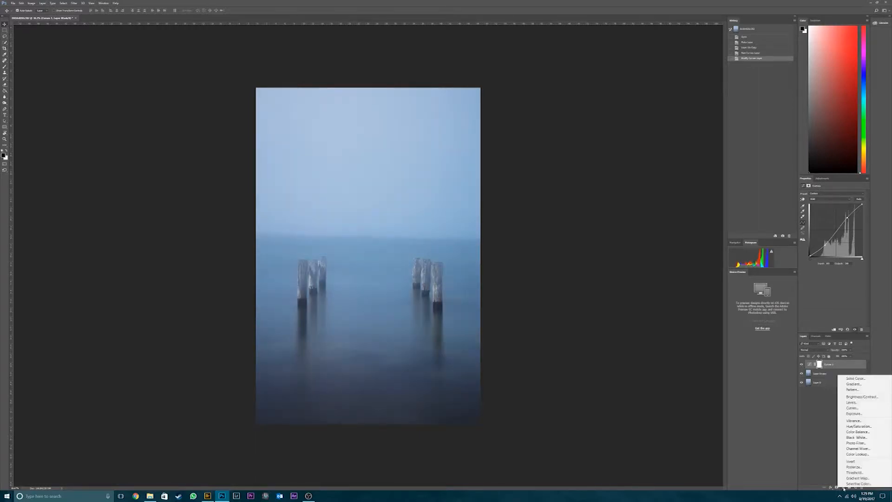
{"action": "left_click", "coordinate": [860, 403]}
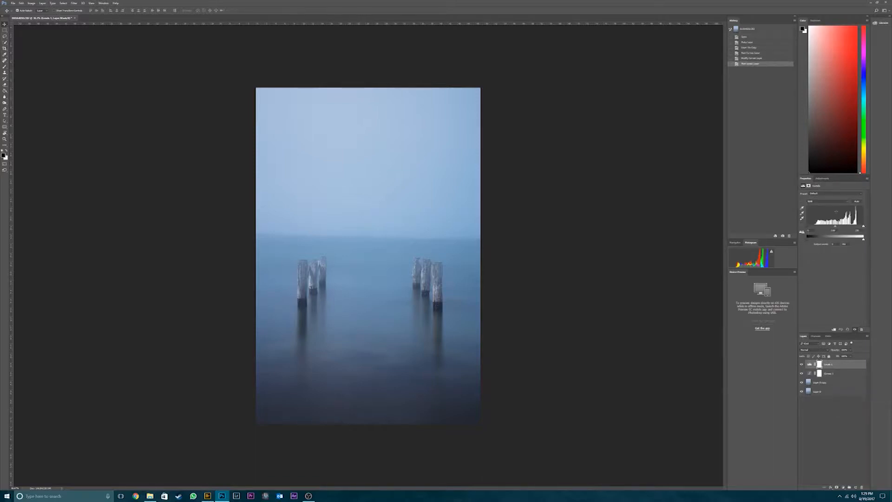
{"action": "left_click_drag", "start_coordinate": [807, 228], "coordinate": [827, 228]}
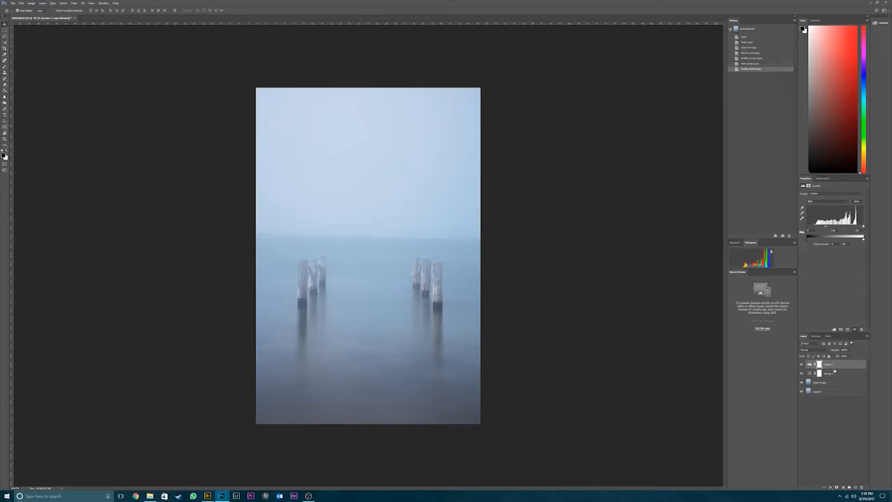
{"action": "left_click_drag", "start_coordinate": [863, 227], "coordinate": [851, 227]}
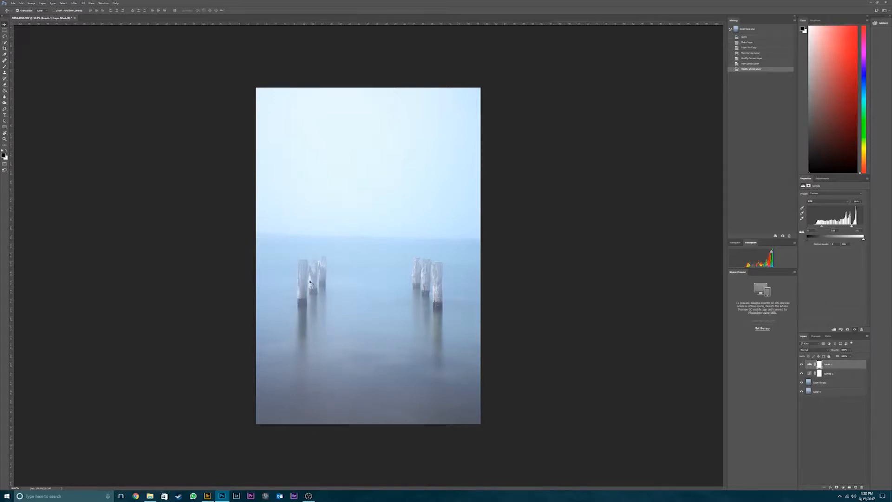
Ready the Brush tool for masking the left group of posts and reduce its size to fit within one post
{"action": "key", "text": "b"}
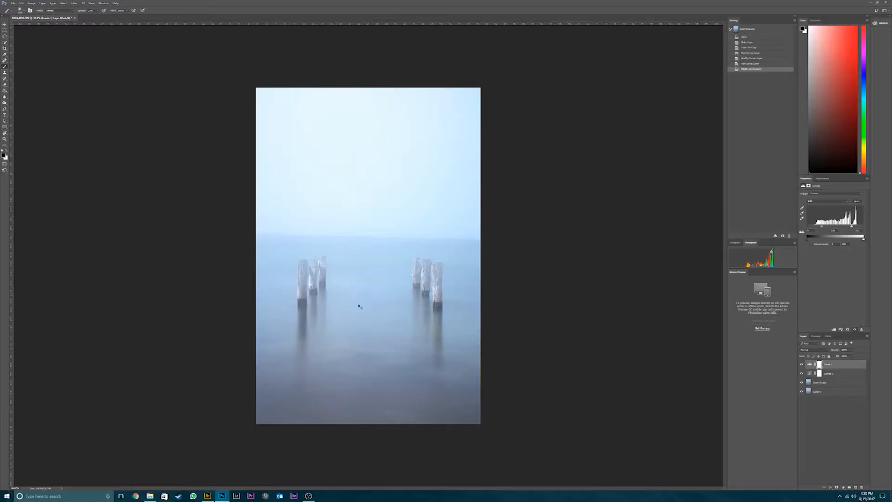
{"action": "key", "text": "ctrl+plus"}
{"action": "key", "text": "ctrl+plus"}
{"action": "key", "text": "ctrl+plus"}
{"action": "key", "text": "ctrl+plus"}
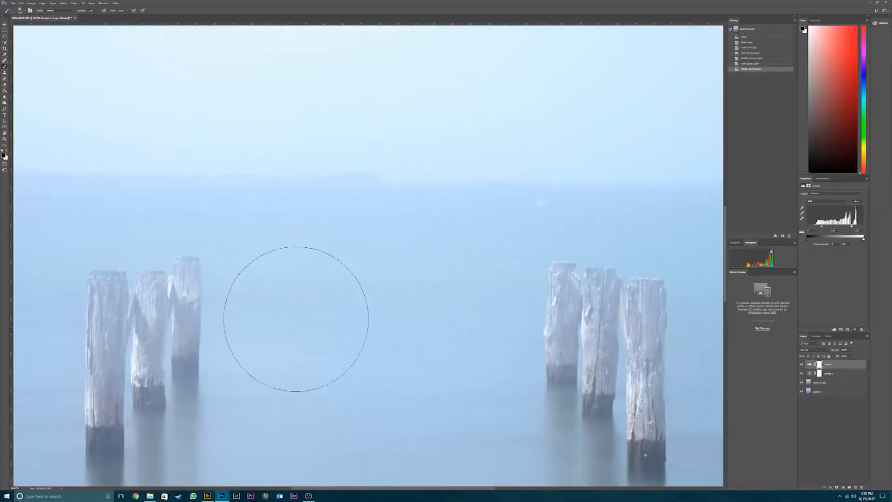
{"action": "left_click_drag", "start_coordinate": [295, 316], "coordinate": [491, 194]}
{"action": "key", "text": "bracketleft"}
{"action": "key", "text": "bracketleft"}
{"action": "key", "text": "bracketleft"}
{"action": "key", "text": "bracketleft"}
{"action": "key", "text": "bracketleft"}
{"action": "key", "text": "bracketleft"}
{"action": "key", "text": "bracketleft"}
{"action": "key", "text": "bracketleft"}
{"action": "key", "text": "bracketleft"}
{"action": "mouse_move", "coordinate": [294, 158]}
{"action": "left_mouse_down"}
{"action": "mouse_move", "coordinate": [290, 204]}
{"action": "mouse_move", "coordinate": [303, 167]}
{"action": "mouse_move", "coordinate": [306, 211]}
{"action": "left_mouse_up"}
{"action": "mouse_move", "coordinate": [293, 154]}
{"action": "left_mouse_down"}
{"action": "mouse_move", "coordinate": [318, 186]}
{"action": "mouse_move", "coordinate": [322, 172]}
{"action": "mouse_move", "coordinate": [310, 227]}
{"action": "mouse_move", "coordinate": [310, 309]}
{"action": "left_mouse_up"}
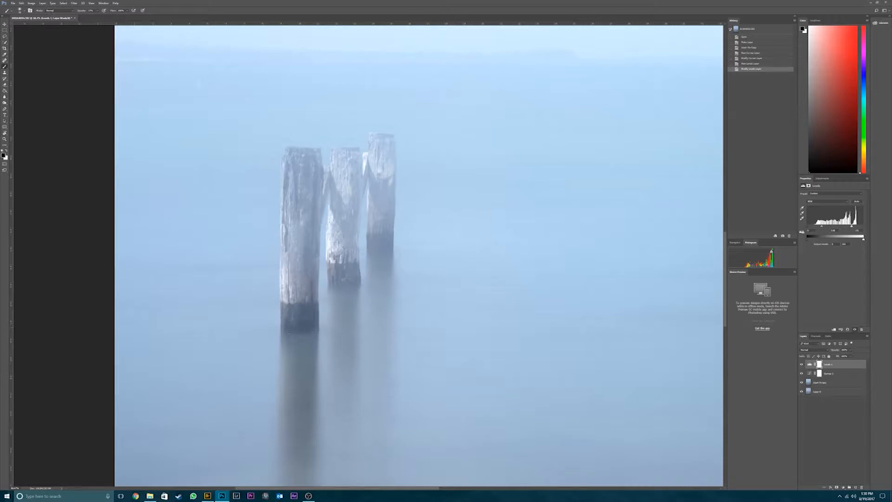
{"action": "left_click_drag", "start_coordinate": [288, 326], "coordinate": [289, 218]}
{"action": "key", "text": "ctrl+z"}
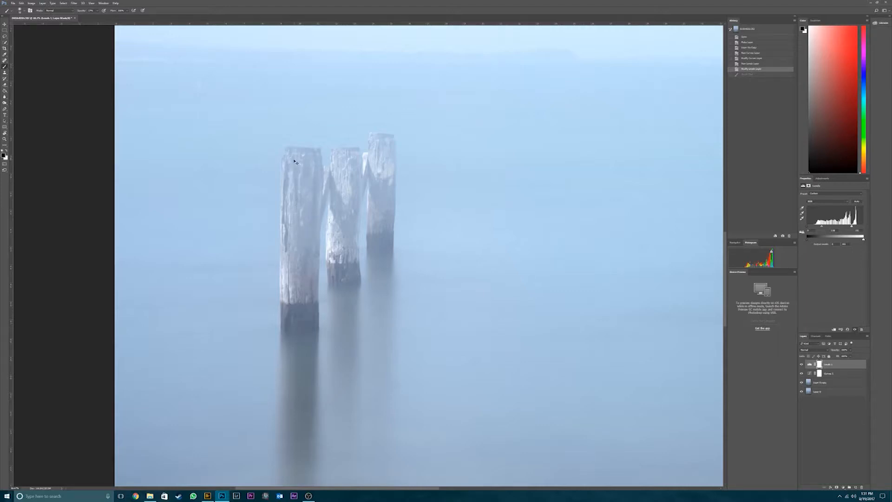
Paint the Levels mask with low-opacity black over the front post of the left group, from its top to the waterline
{"action": "key", "text": "ctrl+plus"}
{"action": "key", "text": "ctrl+plus"}
{"action": "left_click_drag", "start_coordinate": [267, 170], "coordinate": [365, 314]}
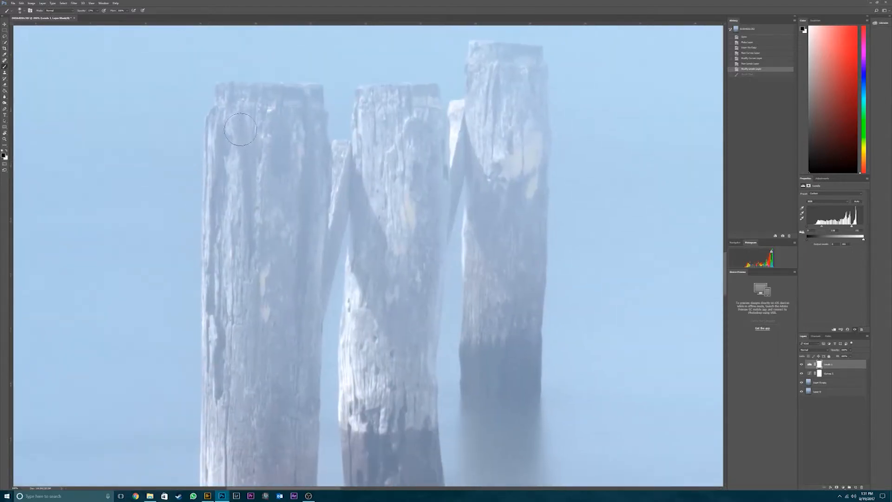
{"action": "mouse_move", "coordinate": [234, 99]}
{"action": "left_mouse_down"}
{"action": "mouse_move", "coordinate": [278, 134]}
{"action": "mouse_move", "coordinate": [243, 150]}
{"action": "mouse_move", "coordinate": [232, 137]}
{"action": "mouse_move", "coordinate": [234, 262]}
{"action": "mouse_move", "coordinate": [272, 331]}
{"action": "mouse_move", "coordinate": [289, 210]}
{"action": "mouse_move", "coordinate": [304, 238]}
{"action": "mouse_move", "coordinate": [336, 171]}
{"action": "mouse_move", "coordinate": [288, 330]}
{"action": "mouse_move", "coordinate": [295, 383]}
{"action": "mouse_move", "coordinate": [280, 363]}
{"action": "mouse_move", "coordinate": [245, 361]}
{"action": "mouse_move", "coordinate": [233, 322]}
{"action": "mouse_move", "coordinate": [241, 426]}
{"action": "mouse_move", "coordinate": [271, 420]}
{"action": "mouse_move", "coordinate": [275, 444]}
{"action": "mouse_move", "coordinate": [291, 411]}
{"action": "mouse_move", "coordinate": [298, 420]}
{"action": "mouse_move", "coordinate": [251, 429]}
{"action": "left_mouse_up"}
{"action": "scroll", "coordinate": [258, 302], "scroll_direction": "down", "scroll_amount": 5}
{"action": "mouse_move", "coordinate": [272, 231]}
{"action": "left_mouse_down"}
{"action": "mouse_move", "coordinate": [269, 264]}
{"action": "mouse_move", "coordinate": [257, 269]}
{"action": "mouse_move", "coordinate": [220, 206]}
{"action": "mouse_move", "coordinate": [228, 313]}
{"action": "mouse_move", "coordinate": [248, 344]}
{"action": "mouse_move", "coordinate": [240, 377]}
{"action": "mouse_move", "coordinate": [224, 353]}
{"action": "mouse_move", "coordinate": [232, 328]}
{"action": "mouse_move", "coordinate": [257, 373]}
{"action": "mouse_move", "coordinate": [306, 364]}
{"action": "mouse_move", "coordinate": [299, 313]}
{"action": "mouse_move", "coordinate": [293, 325]}
{"action": "mouse_move", "coordinate": [275, 324]}
{"action": "mouse_move", "coordinate": [269, 281]}
{"action": "mouse_move", "coordinate": [282, 279]}
{"action": "mouse_move", "coordinate": [285, 206]}
{"action": "mouse_move", "coordinate": [289, 233]}
{"action": "mouse_move", "coordinate": [285, 82]}
{"action": "mouse_move", "coordinate": [306, 34]}
{"action": "mouse_move", "coordinate": [280, 193]}
{"action": "left_mouse_up"}
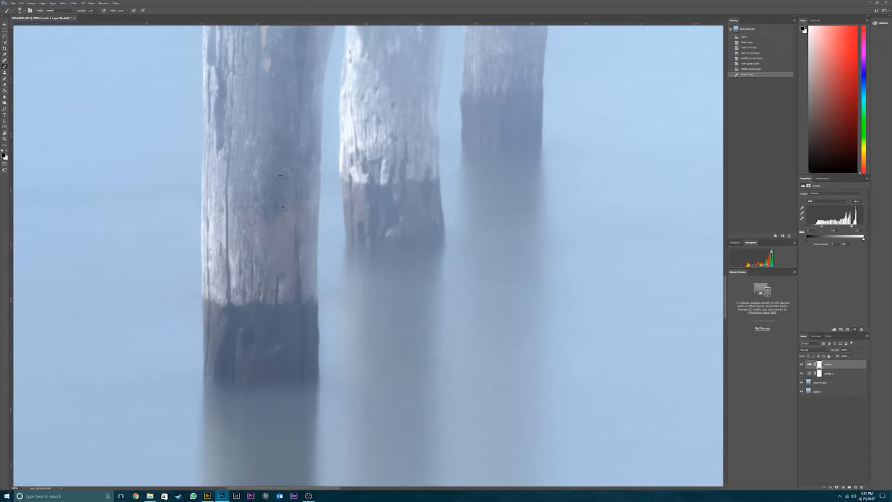
{"action": "left_click_drag", "start_coordinate": [244, 351], "coordinate": [251, 355]}
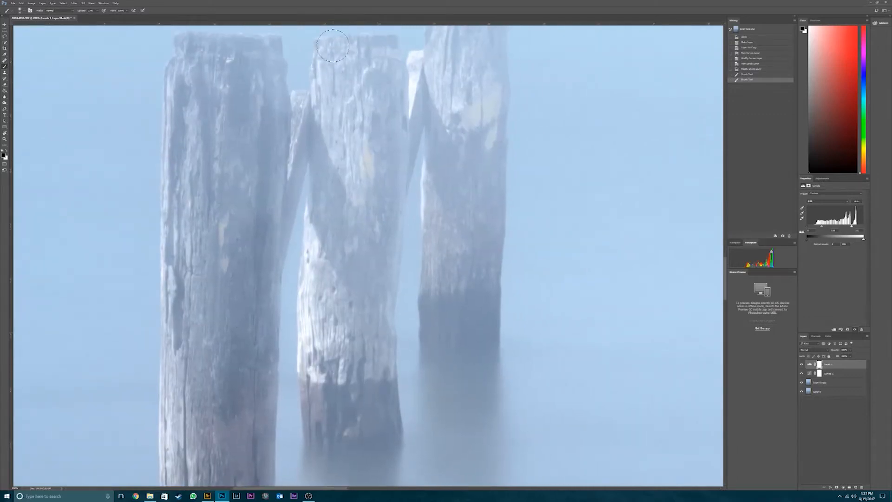
Paint the Levels mask with black over the middle and rear posts of the left group, leaving the water reflections unpainted
{"action": "mouse_move", "coordinate": [333, 45]}
{"action": "left_mouse_down"}
{"action": "mouse_move", "coordinate": [380, 56]}
{"action": "mouse_move", "coordinate": [396, 124]}
{"action": "mouse_move", "coordinate": [372, 152]}
{"action": "mouse_move", "coordinate": [333, 115]}
{"action": "mouse_move", "coordinate": [327, 134]}
{"action": "mouse_move", "coordinate": [339, 203]}
{"action": "mouse_move", "coordinate": [335, 176]}
{"action": "mouse_move", "coordinate": [330, 181]}
{"action": "mouse_move", "coordinate": [365, 150]}
{"action": "mouse_move", "coordinate": [376, 173]}
{"action": "mouse_move", "coordinate": [380, 244]}
{"action": "mouse_move", "coordinate": [361, 297]}
{"action": "mouse_move", "coordinate": [369, 304]}
{"action": "mouse_move", "coordinate": [365, 272]}
{"action": "mouse_move", "coordinate": [330, 232]}
{"action": "mouse_move", "coordinate": [323, 262]}
{"action": "mouse_move", "coordinate": [331, 409]}
{"action": "mouse_move", "coordinate": [341, 421]}
{"action": "mouse_move", "coordinate": [362, 400]}
{"action": "mouse_move", "coordinate": [368, 421]}
{"action": "left_mouse_up"}
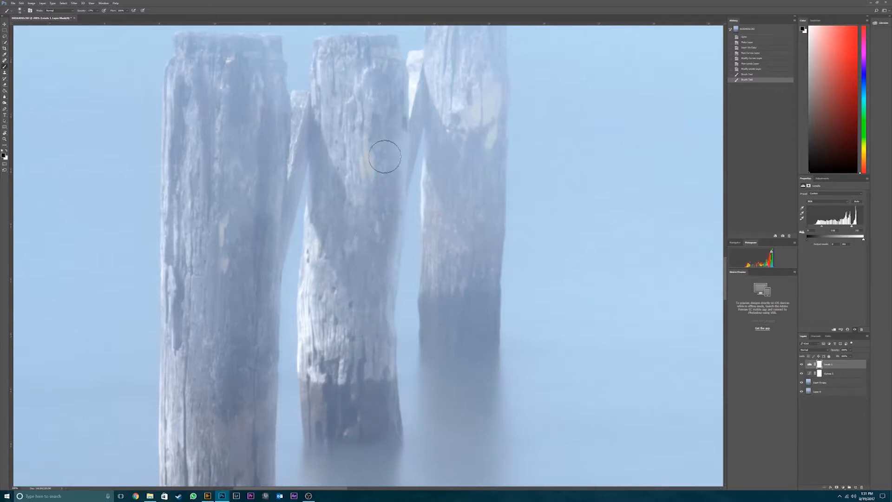
{"action": "mouse_move", "coordinate": [423, 106]}
{"action": "left_mouse_down"}
{"action": "mouse_move", "coordinate": [455, 104]}
{"action": "mouse_move", "coordinate": [442, 216]}
{"action": "mouse_move", "coordinate": [448, 301]}
{"action": "mouse_move", "coordinate": [456, 324]}
{"action": "mouse_move", "coordinate": [470, 303]}
{"action": "mouse_move", "coordinate": [474, 338]}
{"action": "mouse_move", "coordinate": [440, 343]}
{"action": "mouse_move", "coordinate": [455, 317]}
{"action": "mouse_move", "coordinate": [478, 334]}
{"action": "mouse_move", "coordinate": [478, 82]}
{"action": "mouse_move", "coordinate": [460, 118]}
{"action": "mouse_move", "coordinate": [463, 216]}
{"action": "mouse_move", "coordinate": [474, 143]}
{"action": "mouse_move", "coordinate": [466, 118]}
{"action": "mouse_move", "coordinate": [451, 114]}
{"action": "mouse_move", "coordinate": [484, 122]}
{"action": "mouse_move", "coordinate": [494, 177]}
{"action": "mouse_move", "coordinate": [465, 172]}
{"action": "mouse_move", "coordinate": [452, 153]}
{"action": "mouse_move", "coordinate": [465, 322]}
{"action": "mouse_move", "coordinate": [475, 314]}
{"action": "mouse_move", "coordinate": [481, 376]}
{"action": "mouse_move", "coordinate": [467, 346]}
{"action": "mouse_move", "coordinate": [448, 466]}
{"action": "mouse_move", "coordinate": [453, 429]}
{"action": "mouse_move", "coordinate": [466, 450]}
{"action": "mouse_move", "coordinate": [476, 438]}
{"action": "mouse_move", "coordinate": [481, 447]}
{"action": "mouse_move", "coordinate": [486, 360]}
{"action": "left_mouse_up"}
{"action": "scroll", "coordinate": [471, 93], "scroll_direction": "up", "scroll_amount": 3}
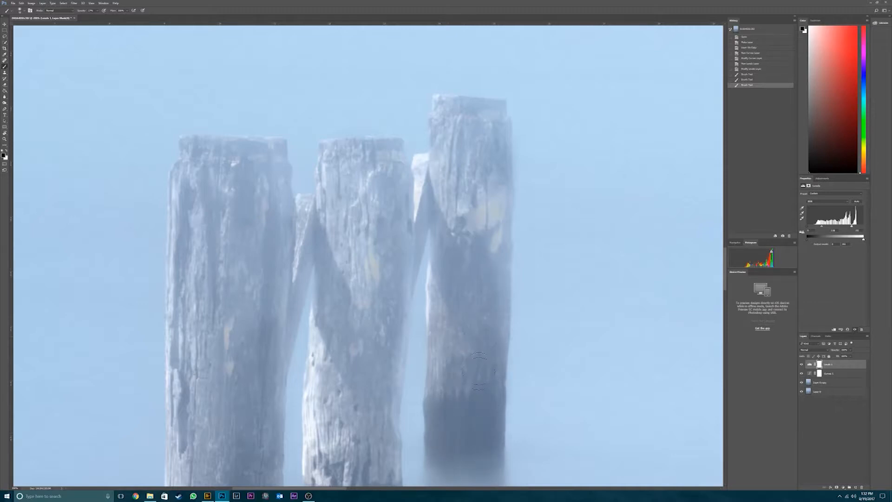
{"action": "left_click_drag", "start_coordinate": [471, 397], "coordinate": [470, 397]}
{"action": "left_click_drag", "start_coordinate": [470, 397], "coordinate": [456, 213]}
{"action": "mouse_move", "coordinate": [432, 205]}
{"action": "left_mouse_down"}
{"action": "mouse_move", "coordinate": [432, 259]}
{"action": "mouse_move", "coordinate": [439, 243]}
{"action": "mouse_move", "coordinate": [454, 256]}
{"action": "mouse_move", "coordinate": [459, 247]}
{"action": "mouse_move", "coordinate": [452, 266]}
{"action": "mouse_move", "coordinate": [466, 320]}
{"action": "mouse_move", "coordinate": [459, 383]}
{"action": "mouse_move", "coordinate": [428, 304]}
{"action": "mouse_move", "coordinate": [431, 392]}
{"action": "mouse_move", "coordinate": [455, 401]}
{"action": "mouse_move", "coordinate": [463, 375]}
{"action": "left_mouse_up"}
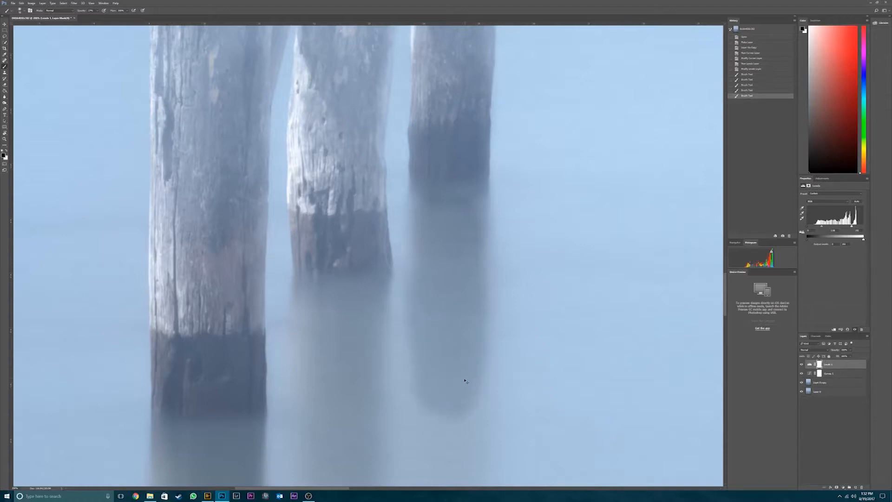
{"action": "key", "text": "ctrl+z"}
Adjust the brush opacity and paint over the front post again on the Levels mask, down to its dark base
{"action": "left_click_drag", "start_coordinate": [230, 184], "coordinate": [306, 393]}
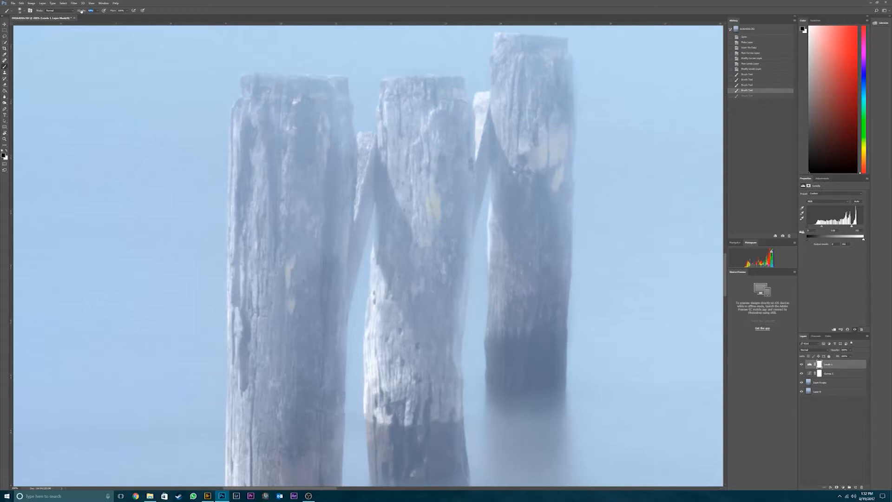
{"action": "mouse_move", "coordinate": [262, 97]}
{"action": "left_mouse_down"}
{"action": "mouse_move", "coordinate": [295, 208]}
{"action": "mouse_move", "coordinate": [283, 334]}
{"action": "mouse_move", "coordinate": [254, 122]}
{"action": "mouse_move", "coordinate": [270, 105]}
{"action": "mouse_move", "coordinate": [328, 97]}
{"action": "mouse_move", "coordinate": [345, 274]}
{"action": "mouse_move", "coordinate": [359, 188]}
{"action": "left_mouse_up"}
{"action": "key", "text": "ctrl+z"}
{"action": "mouse_move", "coordinate": [297, 153]}
{"action": "left_mouse_down"}
{"action": "mouse_move", "coordinate": [314, 260]}
{"action": "mouse_move", "coordinate": [301, 376]}
{"action": "mouse_move", "coordinate": [274, 404]}
{"action": "mouse_move", "coordinate": [250, 311]}
{"action": "mouse_move", "coordinate": [246, 158]}
{"action": "mouse_move", "coordinate": [255, 108]}
{"action": "mouse_move", "coordinate": [328, 101]}
{"action": "mouse_move", "coordinate": [327, 191]}
{"action": "left_mouse_up"}
{"action": "mouse_move", "coordinate": [294, 369]}
{"action": "left_mouse_down"}
{"action": "mouse_move", "coordinate": [279, 432]}
{"action": "mouse_move", "coordinate": [255, 409]}
{"action": "left_mouse_up"}
{"action": "left_click_drag", "start_coordinate": [257, 409], "coordinate": [265, 93]}
{"action": "mouse_move", "coordinate": [256, 131]}
{"action": "left_mouse_down"}
{"action": "mouse_move", "coordinate": [242, 106]}
{"action": "mouse_move", "coordinate": [254, 204]}
{"action": "mouse_move", "coordinate": [248, 320]}
{"action": "mouse_move", "coordinate": [317, 321]}
{"action": "mouse_move", "coordinate": [311, 245]}
{"action": "mouse_move", "coordinate": [283, 261]}
{"action": "mouse_move", "coordinate": [286, 119]}
{"action": "left_mouse_up"}
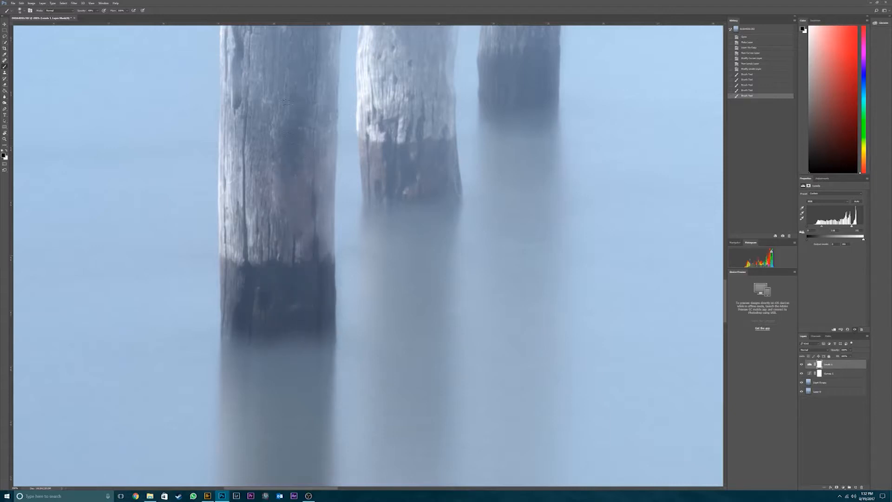
{"action": "left_click_drag", "start_coordinate": [311, 77], "coordinate": [315, 33]}
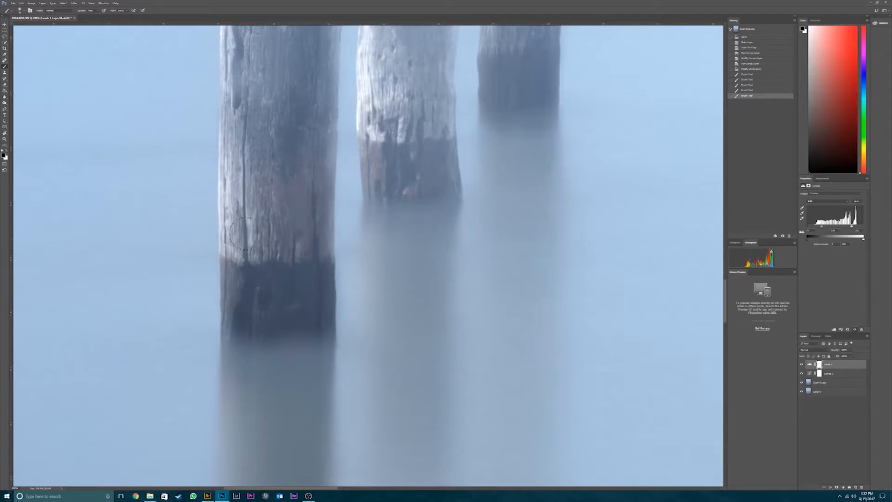
{"action": "left_click", "coordinate": [289, 235]}
{"action": "scroll", "coordinate": [297, 209], "scroll_direction": "up", "scroll_amount": 5}
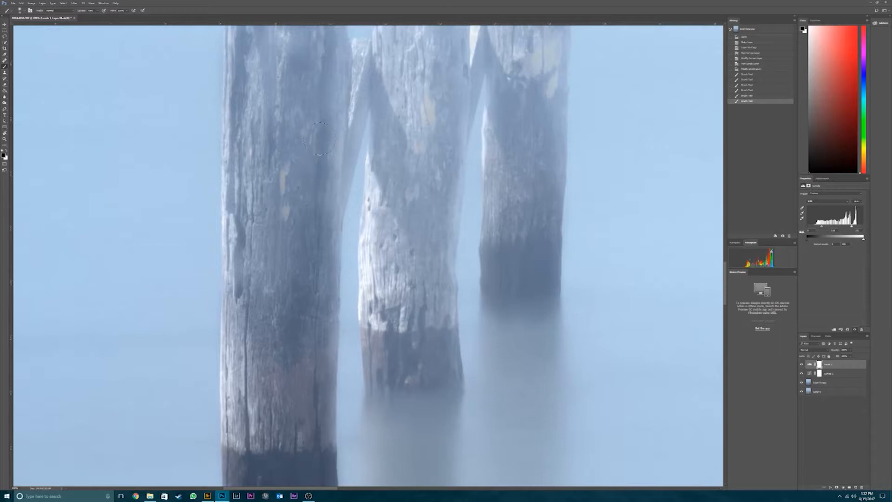
Paint the Levels mask with black over the middle and rear posts of the left group again, starting near their tops
{"action": "scroll", "coordinate": [423, 136], "scroll_direction": "up", "scroll_amount": 3}
{"action": "mouse_move", "coordinate": [370, 134]}
{"action": "left_mouse_down"}
{"action": "mouse_move", "coordinate": [404, 135]}
{"action": "mouse_move", "coordinate": [418, 183]}
{"action": "mouse_move", "coordinate": [365, 158]}
{"action": "mouse_move", "coordinate": [379, 217]}
{"action": "mouse_move", "coordinate": [376, 249]}
{"action": "mouse_move", "coordinate": [407, 242]}
{"action": "mouse_move", "coordinate": [412, 288]}
{"action": "mouse_move", "coordinate": [412, 273]}
{"action": "mouse_move", "coordinate": [407, 383]}
{"action": "mouse_move", "coordinate": [376, 351]}
{"action": "mouse_move", "coordinate": [363, 303]}
{"action": "mouse_move", "coordinate": [362, 420]}
{"action": "mouse_move", "coordinate": [377, 446]}
{"action": "mouse_move", "coordinate": [401, 434]}
{"action": "left_mouse_up"}
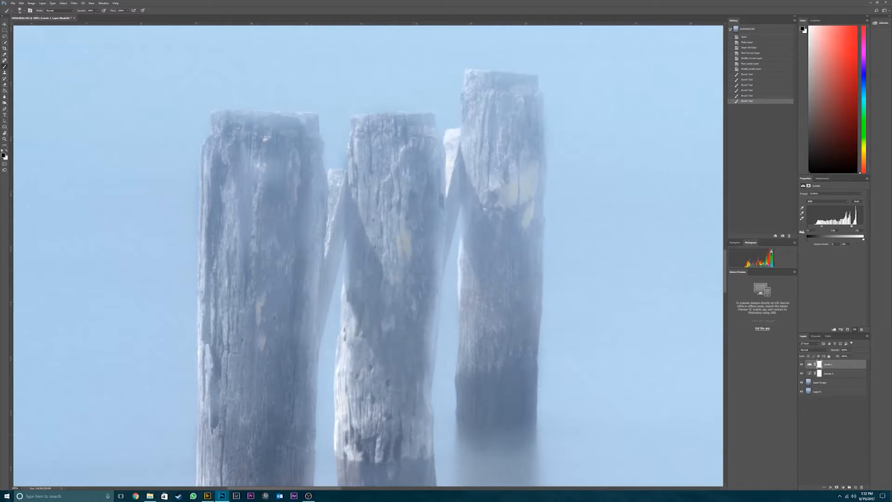
{"action": "mouse_move", "coordinate": [409, 216]}
{"action": "left_mouse_down"}
{"action": "mouse_move", "coordinate": [484, 138]}
{"action": "mouse_move", "coordinate": [482, 93]}
{"action": "mouse_move", "coordinate": [517, 100]}
{"action": "mouse_move", "coordinate": [525, 145]}
{"action": "mouse_move", "coordinate": [509, 170]}
{"action": "mouse_move", "coordinate": [488, 140]}
{"action": "mouse_move", "coordinate": [483, 159]}
{"action": "mouse_move", "coordinate": [485, 206]}
{"action": "mouse_move", "coordinate": [511, 230]}
{"action": "mouse_move", "coordinate": [497, 366]}
{"action": "mouse_move", "coordinate": [500, 308]}
{"action": "mouse_move", "coordinate": [479, 372]}
{"action": "mouse_move", "coordinate": [480, 251]}
{"action": "left_mouse_up"}
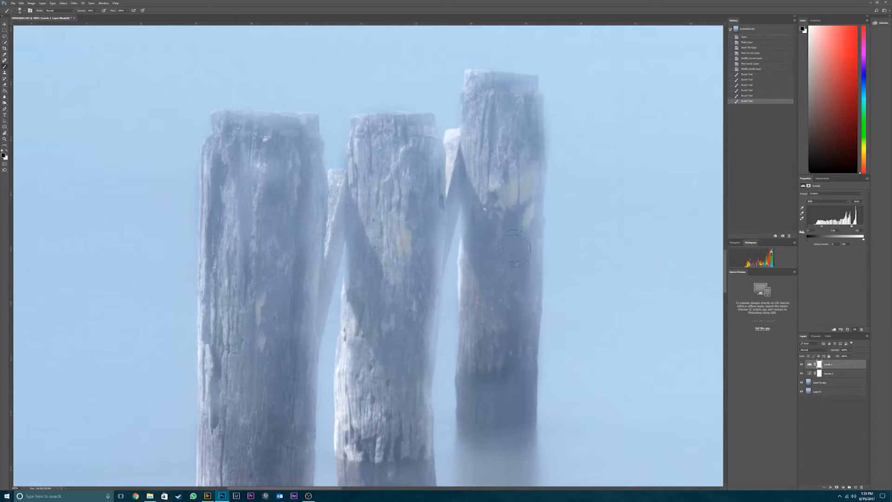
{"action": "left_click_drag", "start_coordinate": [511, 339], "coordinate": [511, 344]}
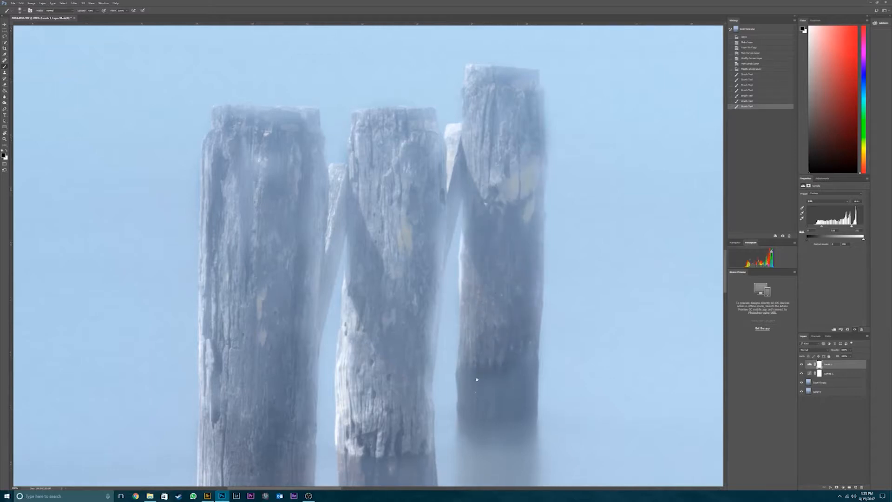
Continue the mask painting over the lower parts of the left group's middle and rear posts, down to their dark bases
{"action": "scroll", "coordinate": [404, 265], "scroll_direction": "down", "scroll_amount": 5}
{"action": "mouse_move", "coordinate": [414, 271]}
{"action": "left_mouse_down"}
{"action": "mouse_move", "coordinate": [390, 284]}
{"action": "mouse_move", "coordinate": [378, 298]}
{"action": "mouse_move", "coordinate": [374, 285]}
{"action": "mouse_move", "coordinate": [375, 233]}
{"action": "mouse_move", "coordinate": [384, 249]}
{"action": "mouse_move", "coordinate": [403, 229]}
{"action": "mouse_move", "coordinate": [414, 253]}
{"action": "mouse_move", "coordinate": [410, 160]}
{"action": "mouse_move", "coordinate": [393, 148]}
{"action": "mouse_move", "coordinate": [382, 98]}
{"action": "mouse_move", "coordinate": [396, 65]}
{"action": "mouse_move", "coordinate": [431, 57]}
{"action": "left_mouse_up"}
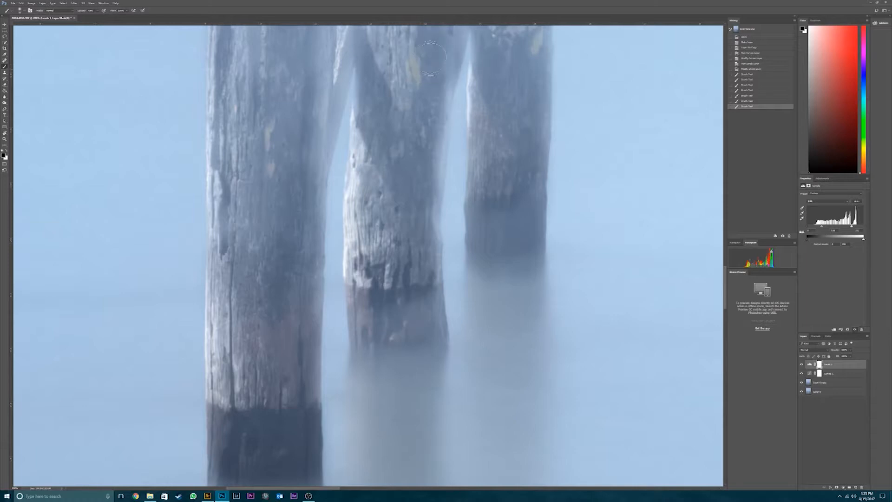
{"action": "mouse_move", "coordinate": [401, 275]}
{"action": "left_mouse_down"}
{"action": "mouse_move", "coordinate": [417, 328]}
{"action": "mouse_move", "coordinate": [374, 303]}
{"action": "mouse_move", "coordinate": [377, 327]}
{"action": "mouse_move", "coordinate": [407, 320]}
{"action": "mouse_move", "coordinate": [410, 295]}
{"action": "left_mouse_up"}
{"action": "mouse_move", "coordinate": [487, 109]}
{"action": "left_mouse_down"}
{"action": "mouse_move", "coordinate": [505, 223]}
{"action": "mouse_move", "coordinate": [494, 273]}
{"action": "mouse_move", "coordinate": [479, 200]}
{"action": "left_mouse_up"}
Paint another pass on the Levels mask over the left group's front post, from its upper part to just above its dark base
{"action": "mouse_move", "coordinate": [238, 94]}
{"action": "left_mouse_down"}
{"action": "mouse_move", "coordinate": [246, 212]}
{"action": "mouse_move", "coordinate": [225, 339]}
{"action": "left_mouse_up"}
{"action": "mouse_move", "coordinate": [205, 251]}
{"action": "left_mouse_down"}
{"action": "mouse_move", "coordinate": [200, 82]}
{"action": "mouse_move", "coordinate": [240, 67]}
{"action": "mouse_move", "coordinate": [275, 122]}
{"action": "mouse_move", "coordinate": [278, 207]}
{"action": "left_mouse_up"}
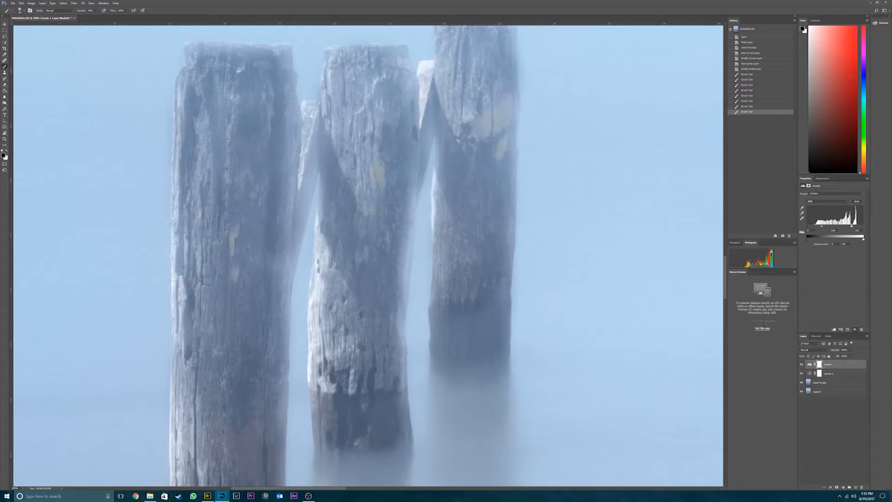
{"action": "left_click_drag", "start_coordinate": [237, 456], "coordinate": [253, 429]}
{"action": "left_click_drag", "start_coordinate": [260, 228], "coordinate": [258, 229]}
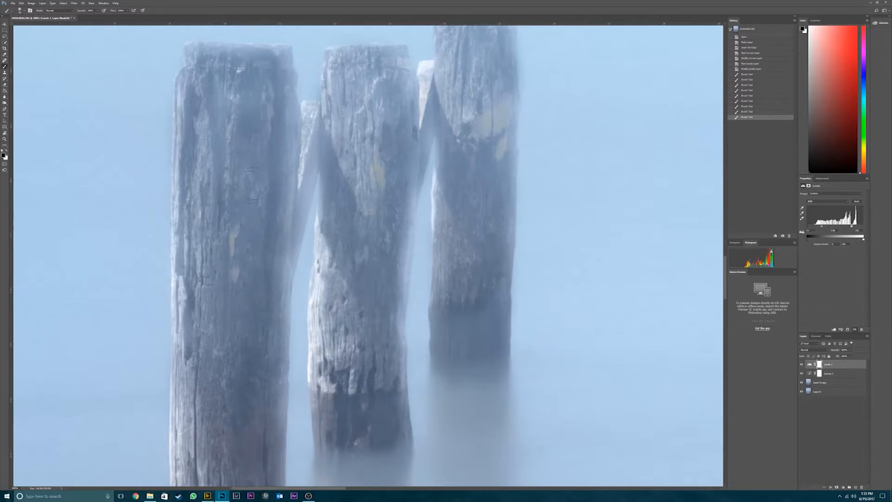
{"action": "scroll", "coordinate": [230, 232], "scroll_direction": "down", "scroll_amount": 5}
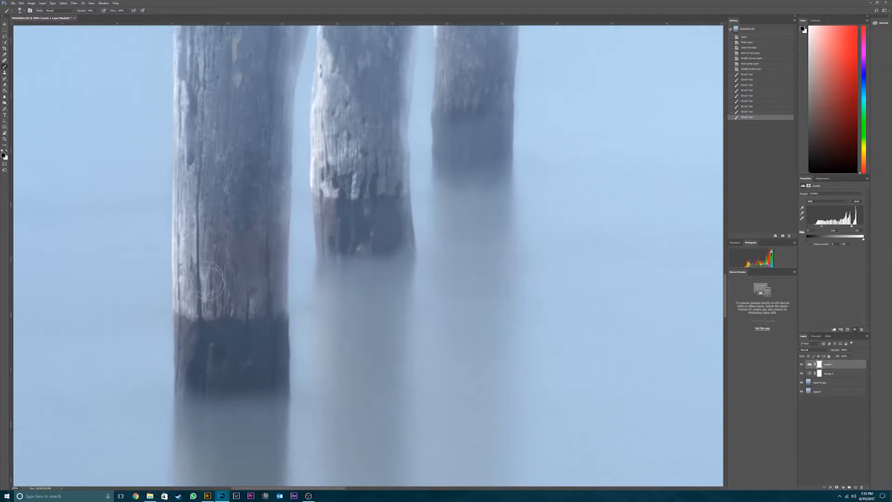
{"action": "mouse_move", "coordinate": [263, 290]}
{"action": "left_mouse_down"}
{"action": "mouse_move", "coordinate": [256, 361]}
{"action": "mouse_move", "coordinate": [244, 369]}
{"action": "mouse_move", "coordinate": [220, 357]}
{"action": "mouse_move", "coordinate": [213, 233]}
{"action": "left_mouse_up"}
Build up the black mask painting over the upper parts of the left group's middle and rear posts
{"action": "scroll", "coordinate": [255, 303], "scroll_direction": "up", "scroll_amount": 4}
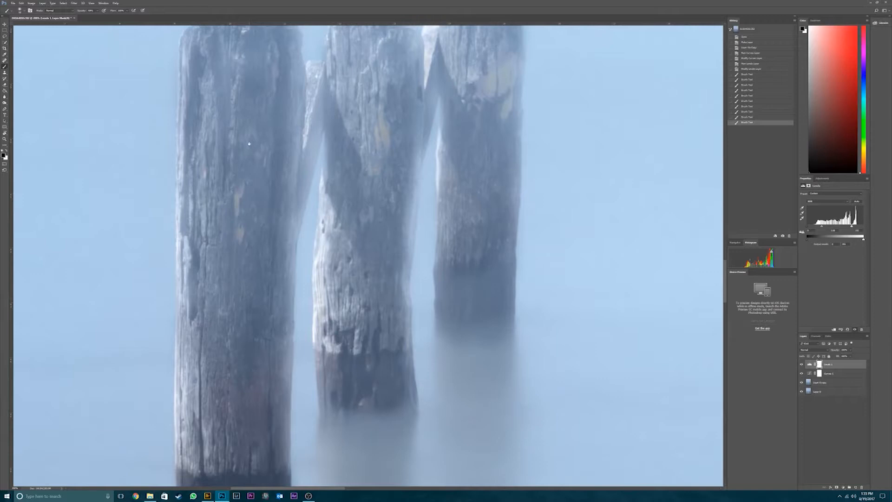
{"action": "scroll", "coordinate": [251, 186], "scroll_direction": "up", "scroll_amount": 3}
{"action": "mouse_move", "coordinate": [344, 156]}
{"action": "left_mouse_down"}
{"action": "mouse_move", "coordinate": [389, 155]}
{"action": "mouse_move", "coordinate": [387, 210]}
{"action": "left_mouse_up"}
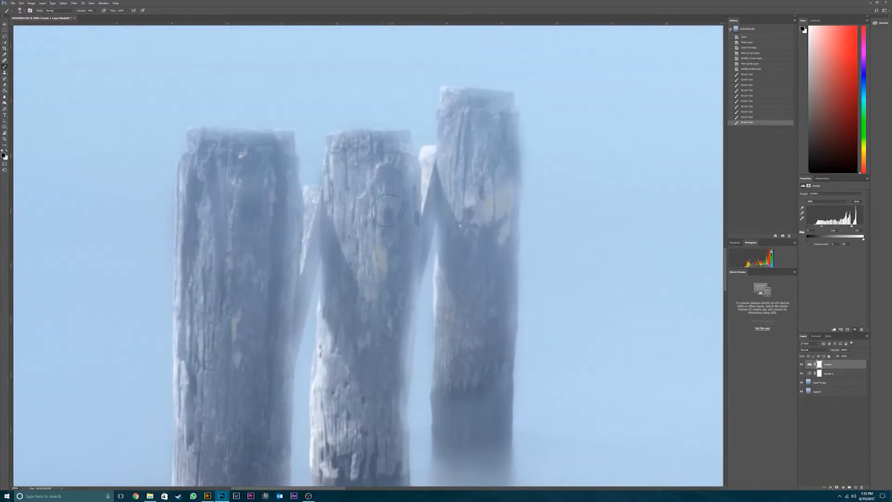
{"action": "mouse_move", "coordinate": [374, 248]}
{"action": "left_mouse_down"}
{"action": "mouse_move", "coordinate": [344, 230]}
{"action": "mouse_move", "coordinate": [343, 364]}
{"action": "left_mouse_up"}
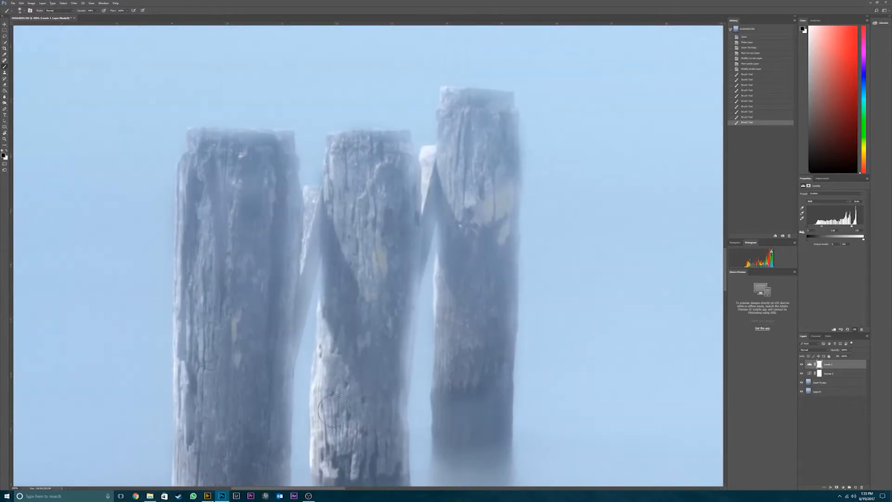
{"action": "mouse_move", "coordinate": [403, 217]}
{"action": "left_mouse_down"}
{"action": "mouse_move", "coordinate": [451, 167]}
{"action": "mouse_move", "coordinate": [470, 120]}
{"action": "left_mouse_up"}
{"action": "left_click_drag", "start_coordinate": [491, 161], "coordinate": [481, 260]}
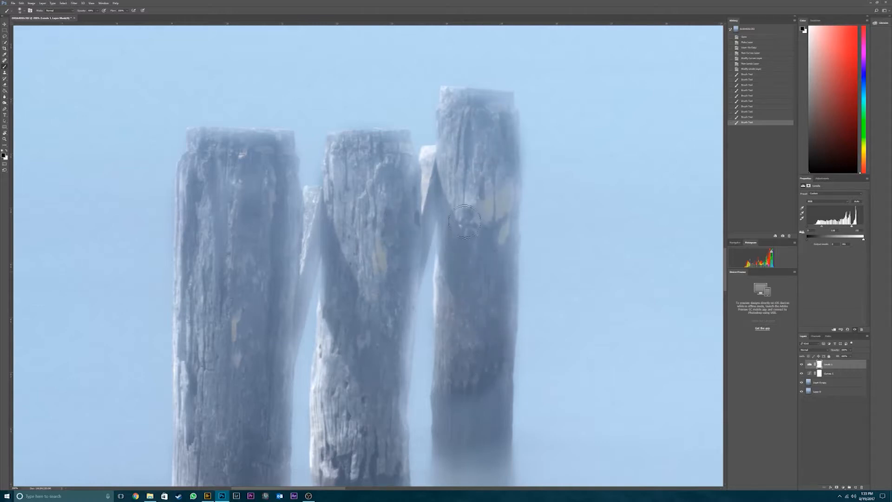
{"action": "left_click_drag", "start_coordinate": [472, 394], "coordinate": [475, 418]}
Darken the lower rear post and the base of the middle post in the left group by painting black on the Levels mask
{"action": "scroll", "coordinate": [478, 353], "scroll_direction": "down", "scroll_amount": 5}
{"action": "mouse_move", "coordinate": [478, 274]}
{"action": "left_mouse_down"}
{"action": "mouse_move", "coordinate": [478, 251]}
{"action": "mouse_move", "coordinate": [457, 280]}
{"action": "mouse_move", "coordinate": [483, 273]}
{"action": "mouse_move", "coordinate": [493, 233]}
{"action": "left_mouse_up"}
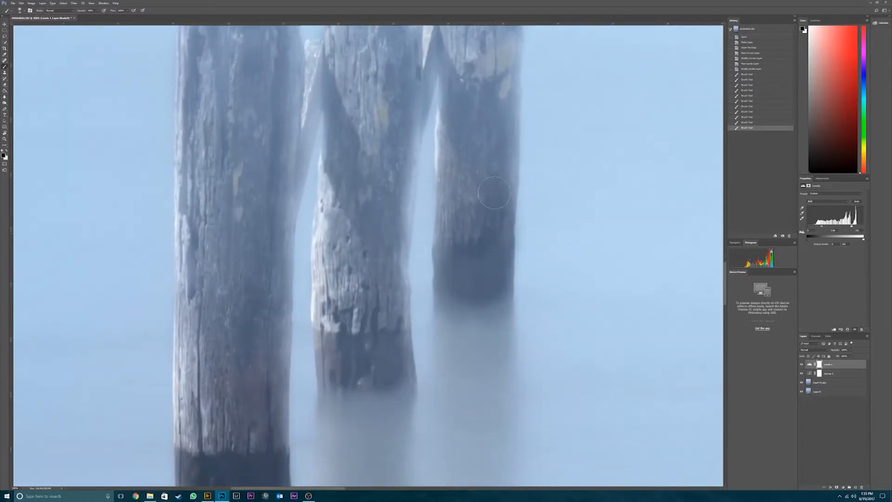
{"action": "left_click_drag", "start_coordinate": [494, 192], "coordinate": [494, 194]}
{"action": "mouse_move", "coordinate": [382, 333]}
{"action": "left_mouse_down"}
{"action": "mouse_move", "coordinate": [388, 358]}
{"action": "mouse_move", "coordinate": [355, 360]}
{"action": "mouse_move", "coordinate": [341, 318]}
{"action": "left_mouse_up"}
{"action": "left_click_drag", "start_coordinate": [369, 89], "coordinate": [335, 106]}
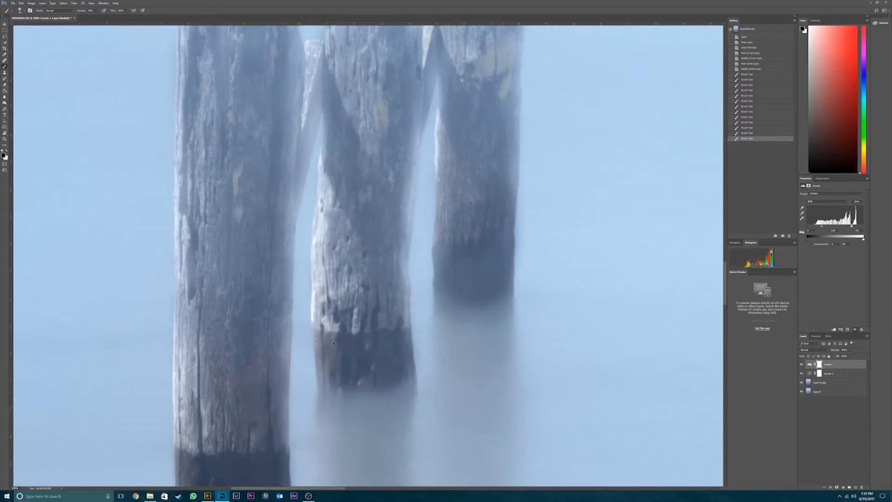
Paint the Levels mask with black over the rear and middle posts of the right group, from their tops to the waterline
{"action": "key", "text": "ctrl+minus"}
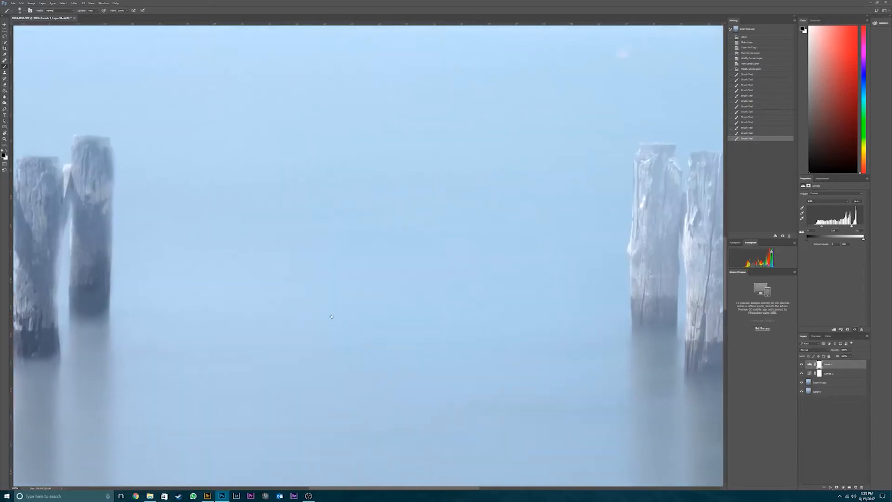
{"action": "mouse_move", "coordinate": [645, 290]}
{"action": "left_mouse_down"}
{"action": "mouse_move", "coordinate": [308, 298]}
{"action": "mouse_move", "coordinate": [302, 271]}
{"action": "left_mouse_up"}
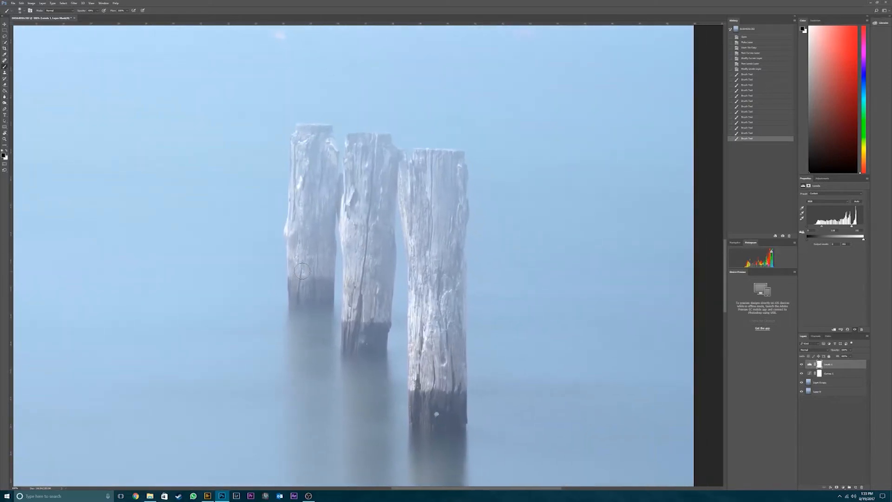
{"action": "key", "text": "ctrl+plus"}
{"action": "left_click_drag", "start_coordinate": [410, 234], "coordinate": [379, 324]}
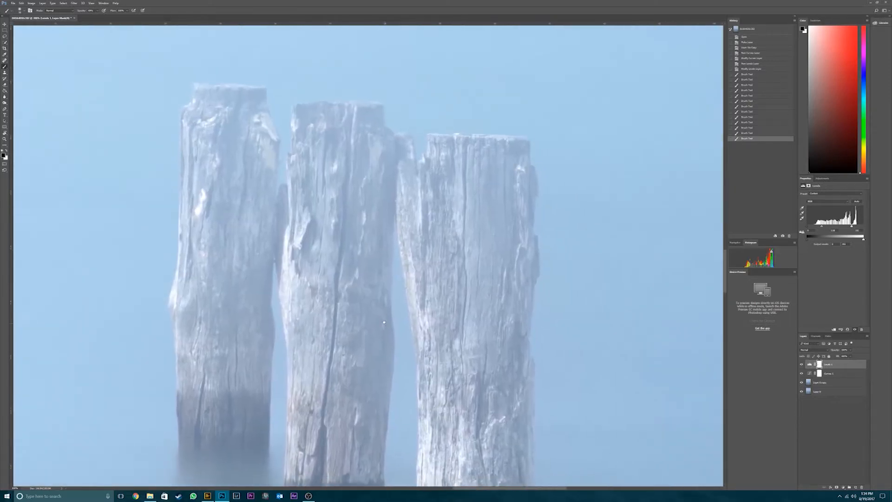
{"action": "mouse_move", "coordinate": [212, 106]}
{"action": "left_mouse_down"}
{"action": "mouse_move", "coordinate": [235, 112]}
{"action": "mouse_move", "coordinate": [254, 179]}
{"action": "mouse_move", "coordinate": [247, 143]}
{"action": "mouse_move", "coordinate": [234, 196]}
{"action": "mouse_move", "coordinate": [202, 161]}
{"action": "mouse_move", "coordinate": [215, 229]}
{"action": "mouse_move", "coordinate": [196, 294]}
{"action": "mouse_move", "coordinate": [205, 365]}
{"action": "mouse_move", "coordinate": [231, 205]}
{"action": "mouse_move", "coordinate": [242, 325]}
{"action": "mouse_move", "coordinate": [250, 207]}
{"action": "left_mouse_up"}
{"action": "mouse_move", "coordinate": [240, 355]}
{"action": "left_mouse_down"}
{"action": "mouse_move", "coordinate": [228, 445]}
{"action": "mouse_move", "coordinate": [228, 380]}
{"action": "mouse_move", "coordinate": [243, 402]}
{"action": "mouse_move", "coordinate": [219, 412]}
{"action": "mouse_move", "coordinate": [205, 387]}
{"action": "mouse_move", "coordinate": [205, 443]}
{"action": "mouse_move", "coordinate": [226, 432]}
{"action": "mouse_move", "coordinate": [249, 438]}
{"action": "mouse_move", "coordinate": [248, 417]}
{"action": "left_mouse_up"}
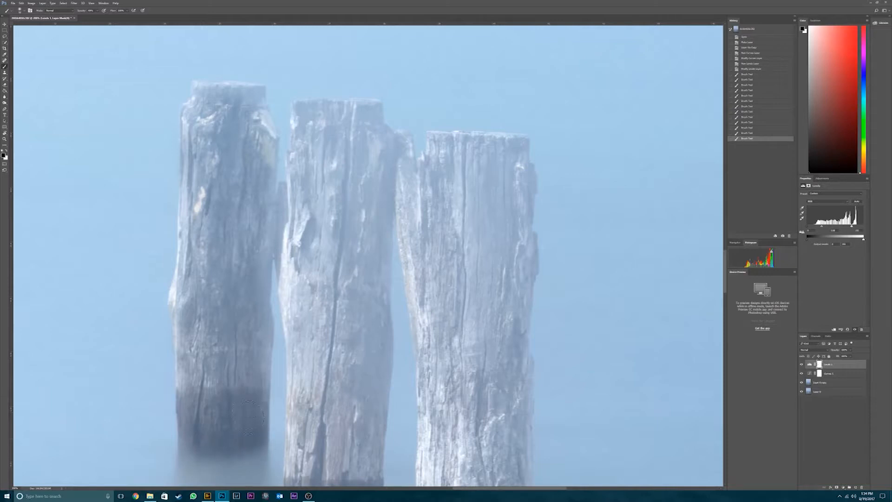
{"action": "mouse_move", "coordinate": [235, 284]}
{"action": "left_mouse_down"}
{"action": "mouse_move", "coordinate": [311, 222]}
{"action": "mouse_move", "coordinate": [315, 123]}
{"action": "mouse_move", "coordinate": [360, 123]}
{"action": "mouse_move", "coordinate": [367, 186]}
{"action": "mouse_move", "coordinate": [344, 220]}
{"action": "mouse_move", "coordinate": [333, 209]}
{"action": "mouse_move", "coordinate": [311, 290]}
{"action": "mouse_move", "coordinate": [299, 293]}
{"action": "mouse_move", "coordinate": [344, 317]}
{"action": "mouse_move", "coordinate": [358, 314]}
{"action": "mouse_move", "coordinate": [340, 420]}
{"action": "mouse_move", "coordinate": [356, 205]}
{"action": "mouse_move", "coordinate": [344, 348]}
{"action": "mouse_move", "coordinate": [336, 372]}
{"action": "mouse_move", "coordinate": [311, 368]}
{"action": "mouse_move", "coordinate": [295, 389]}
{"action": "mouse_move", "coordinate": [290, 170]}
{"action": "mouse_move", "coordinate": [295, 235]}
{"action": "mouse_move", "coordinate": [312, 248]}
{"action": "mouse_move", "coordinate": [335, 223]}
{"action": "mouse_move", "coordinate": [327, 326]}
{"action": "left_mouse_up"}
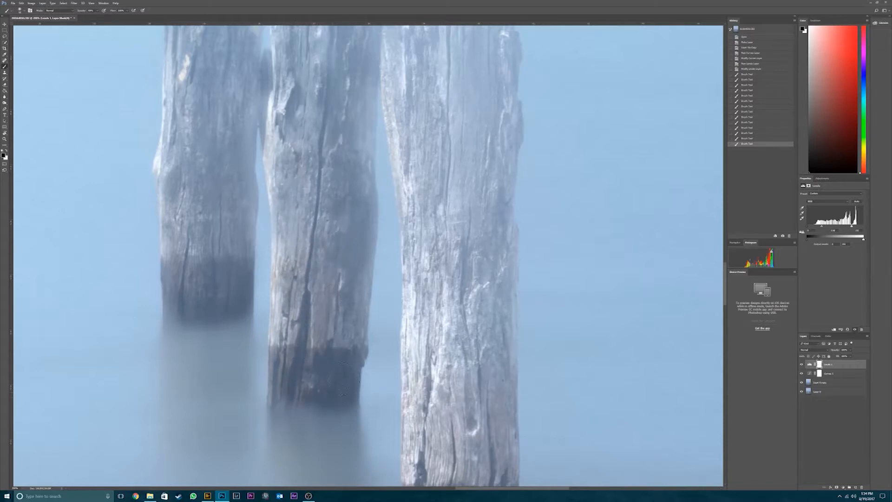
{"action": "left_click_drag", "start_coordinate": [320, 270], "coordinate": [329, 246]}
Paint the Levels mask with black over the upper part of the right group's front post
{"action": "left_click_drag", "start_coordinate": [428, 81], "coordinate": [364, 240]}
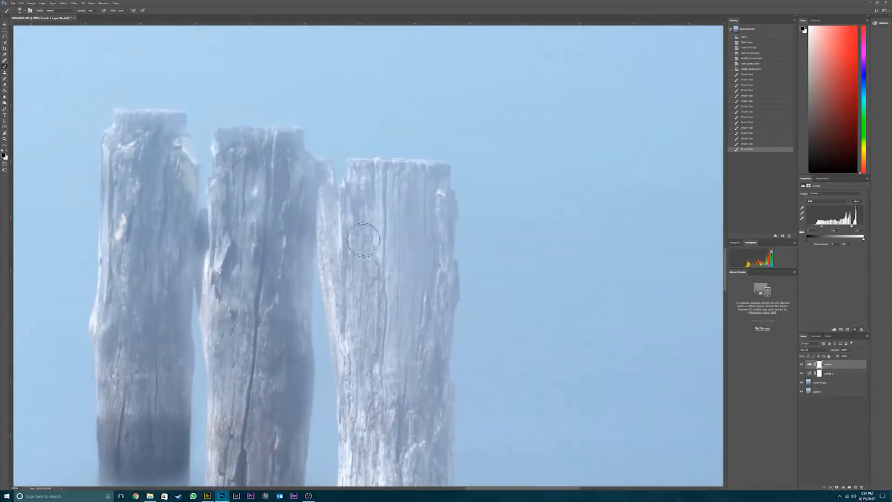
{"action": "mouse_move", "coordinate": [369, 180]}
{"action": "left_mouse_down"}
{"action": "mouse_move", "coordinate": [420, 183]}
{"action": "mouse_move", "coordinate": [435, 204]}
{"action": "mouse_move", "coordinate": [423, 229]}
{"action": "mouse_move", "coordinate": [383, 206]}
{"action": "mouse_move", "coordinate": [342, 223]}
{"action": "mouse_move", "coordinate": [343, 278]}
{"action": "mouse_move", "coordinate": [400, 302]}
{"action": "mouse_move", "coordinate": [420, 282]}
{"action": "mouse_move", "coordinate": [414, 386]}
{"action": "mouse_move", "coordinate": [368, 375]}
{"action": "mouse_move", "coordinate": [363, 462]}
{"action": "mouse_move", "coordinate": [395, 464]}
{"action": "mouse_move", "coordinate": [422, 449]}
{"action": "mouse_move", "coordinate": [432, 428]}
{"action": "mouse_move", "coordinate": [420, 364]}
{"action": "left_mouse_up"}
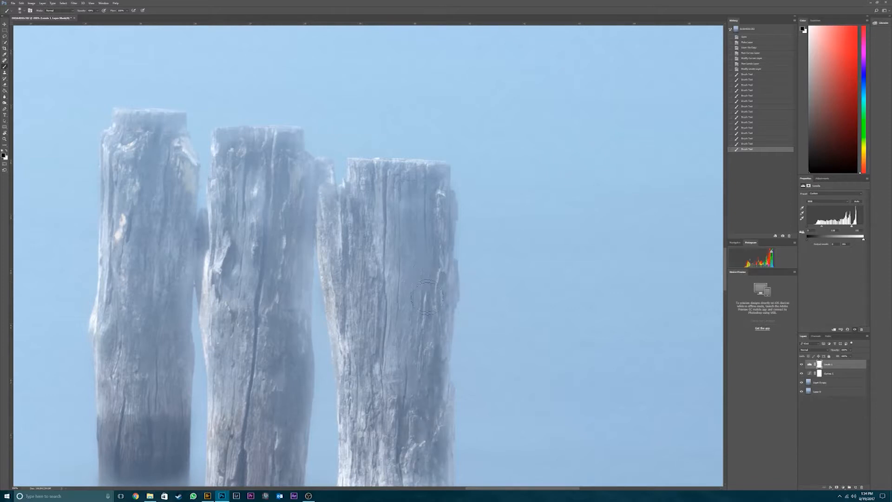
{"action": "left_click_drag", "start_coordinate": [426, 297], "coordinate": [425, 293]}
{"action": "scroll", "coordinate": [408, 233], "scroll_direction": "down", "scroll_amount": 10}
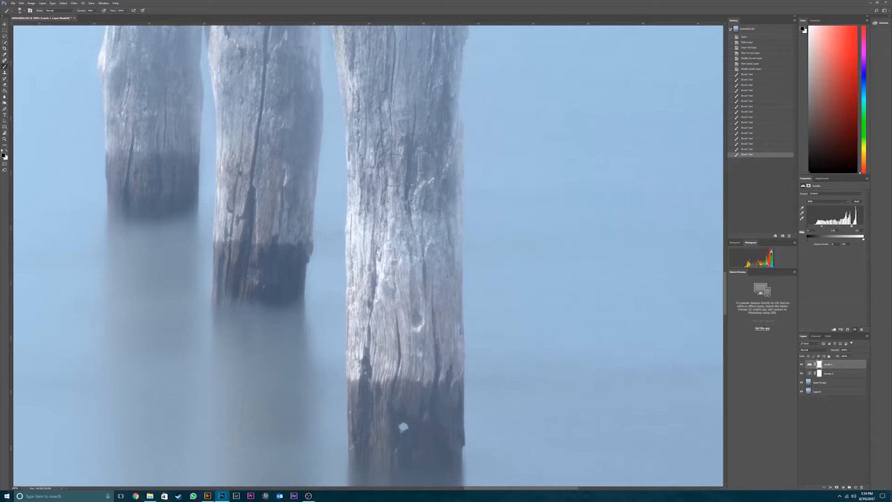
Paint the mask over the lower part of the right group's front post, including its dark base at the waterline
{"action": "mouse_move", "coordinate": [372, 212]}
{"action": "left_mouse_down"}
{"action": "mouse_move", "coordinate": [381, 260]}
{"action": "mouse_move", "coordinate": [435, 218]}
{"action": "mouse_move", "coordinate": [439, 274]}
{"action": "mouse_move", "coordinate": [445, 406]}
{"action": "mouse_move", "coordinate": [408, 420]}
{"action": "mouse_move", "coordinate": [390, 449]}
{"action": "mouse_move", "coordinate": [395, 321]}
{"action": "mouse_move", "coordinate": [430, 358]}
{"action": "left_mouse_up"}
{"action": "mouse_move", "coordinate": [423, 447]}
{"action": "left_mouse_down"}
{"action": "mouse_move", "coordinate": [406, 302]}
{"action": "mouse_move", "coordinate": [371, 297]}
{"action": "mouse_move", "coordinate": [397, 118]}
{"action": "left_mouse_up"}
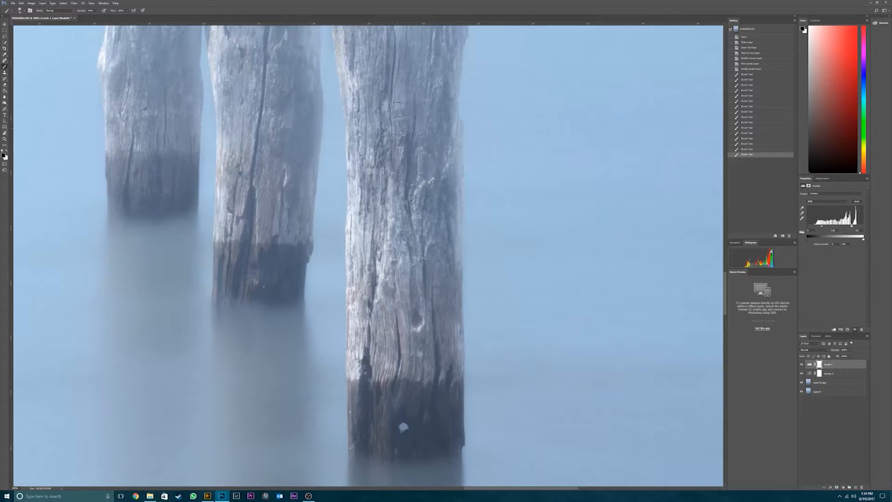
{"action": "left_click_drag", "start_coordinate": [426, 297], "coordinate": [429, 51]}
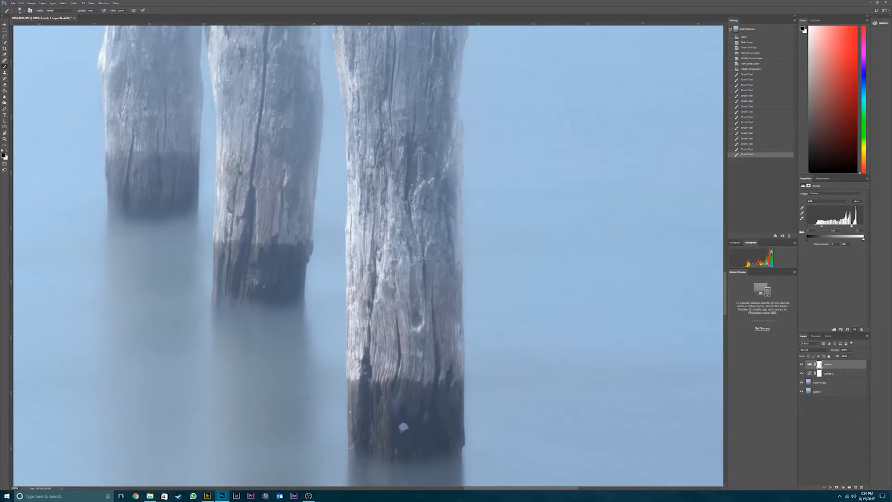
{"action": "left_click_drag", "start_coordinate": [407, 349], "coordinate": [408, 390]}
{"action": "mouse_move", "coordinate": [410, 445]}
{"action": "left_mouse_down"}
{"action": "mouse_move", "coordinate": [405, 179]}
{"action": "mouse_move", "coordinate": [423, 405]}
{"action": "left_mouse_up"}
Paint a second pass on the Levels mask over the right group's rear and middle posts, leaving the water unpainted
{"action": "mouse_move", "coordinate": [320, 78]}
{"action": "left_mouse_down"}
{"action": "mouse_move", "coordinate": [421, 284]}
{"action": "mouse_move", "coordinate": [348, 337]}
{"action": "mouse_move", "coordinate": [384, 371]}
{"action": "left_mouse_up"}
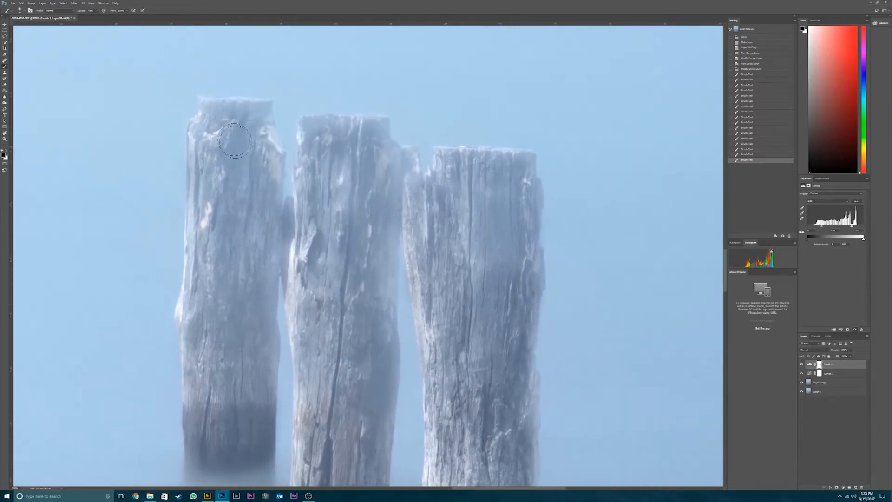
{"action": "mouse_move", "coordinate": [218, 121]}
{"action": "left_mouse_down"}
{"action": "mouse_move", "coordinate": [260, 185]}
{"action": "mouse_move", "coordinate": [256, 284]}
{"action": "mouse_move", "coordinate": [226, 189]}
{"action": "mouse_move", "coordinate": [204, 186]}
{"action": "mouse_move", "coordinate": [216, 386]}
{"action": "mouse_move", "coordinate": [228, 440]}
{"action": "mouse_move", "coordinate": [241, 447]}
{"action": "left_mouse_up"}
{"action": "left_click_drag", "start_coordinate": [246, 401], "coordinate": [260, 193]}
{"action": "mouse_move", "coordinate": [267, 248]}
{"action": "left_mouse_down"}
{"action": "mouse_move", "coordinate": [327, 172]}
{"action": "mouse_move", "coordinate": [321, 119]}
{"action": "mouse_move", "coordinate": [353, 140]}
{"action": "mouse_move", "coordinate": [373, 183]}
{"action": "mouse_move", "coordinate": [372, 253]}
{"action": "mouse_move", "coordinate": [350, 344]}
{"action": "left_mouse_up"}
{"action": "mouse_move", "coordinate": [327, 315]}
{"action": "left_mouse_down"}
{"action": "mouse_move", "coordinate": [314, 479]}
{"action": "mouse_move", "coordinate": [362, 427]}
{"action": "left_mouse_up"}
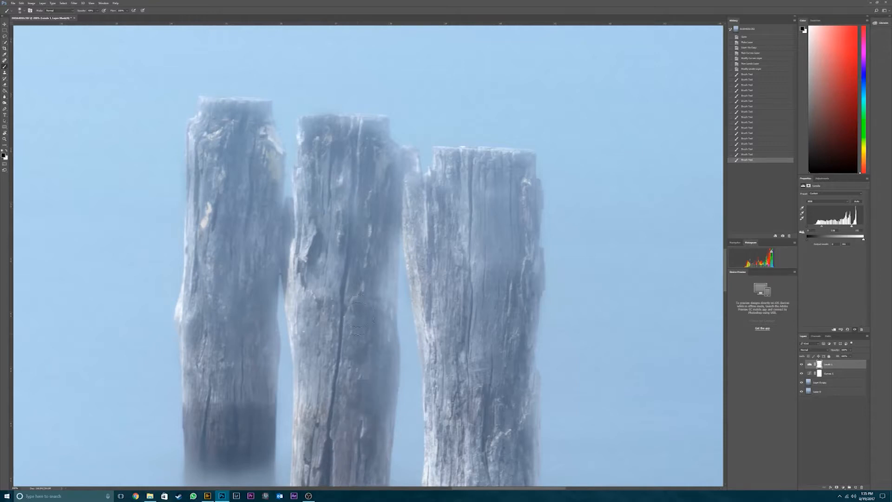
{"action": "left_click_drag", "start_coordinate": [373, 265], "coordinate": [374, 322]}
{"action": "scroll", "coordinate": [356, 192], "scroll_direction": "down", "scroll_amount": 5}
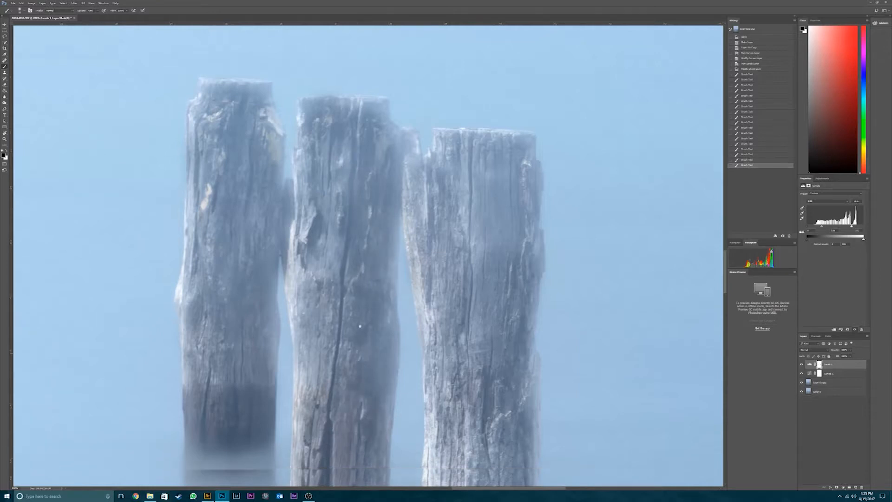
{"action": "mouse_move", "coordinate": [350, 174]}
{"action": "left_mouse_down"}
{"action": "mouse_move", "coordinate": [353, 232]}
{"action": "mouse_move", "coordinate": [329, 229]}
{"action": "mouse_move", "coordinate": [314, 265]}
{"action": "mouse_move", "coordinate": [301, 247]}
{"action": "left_mouse_up"}
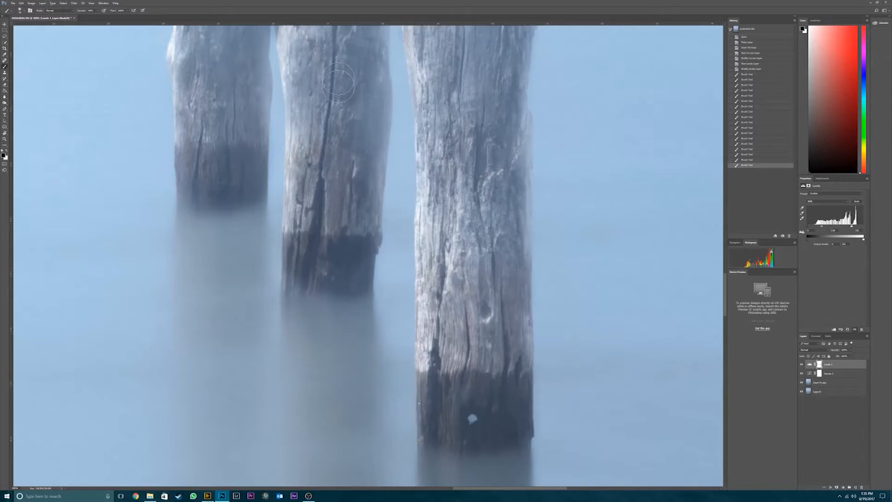
Paint a second pass on the Levels mask over the full height of the right group's front post
{"action": "left_click_drag", "start_coordinate": [467, 309], "coordinate": [462, 377]}
{"action": "mouse_move", "coordinate": [453, 413]}
{"action": "left_mouse_down"}
{"action": "mouse_move", "coordinate": [504, 390]}
{"action": "mouse_move", "coordinate": [486, 226]}
{"action": "left_mouse_up"}
{"action": "left_click", "coordinate": [470, 161]}
{"action": "scroll", "coordinate": [471, 160], "scroll_direction": "up", "scroll_amount": 4}
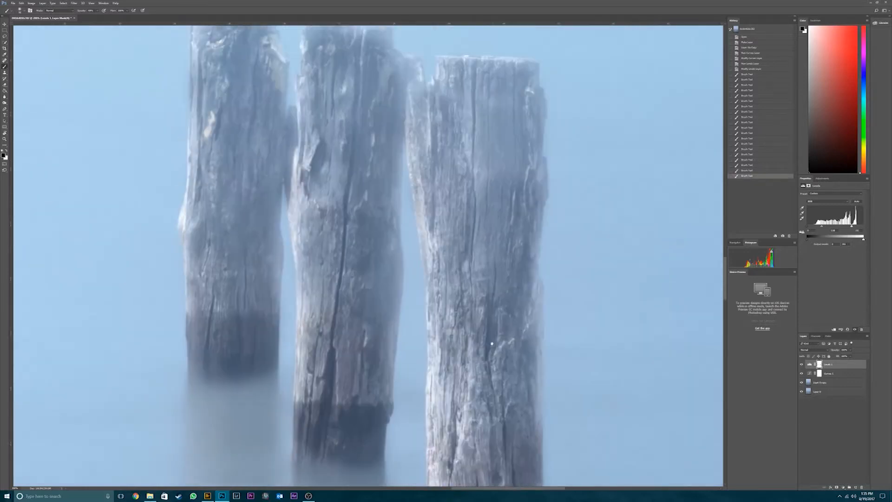
{"action": "mouse_move", "coordinate": [485, 131]}
{"action": "left_mouse_down"}
{"action": "mouse_move", "coordinate": [484, 87]}
{"action": "mouse_move", "coordinate": [453, 83]}
{"action": "mouse_move", "coordinate": [454, 167]}
{"action": "mouse_move", "coordinate": [429, 136]}
{"action": "mouse_move", "coordinate": [445, 261]}
{"action": "mouse_move", "coordinate": [460, 292]}
{"action": "mouse_move", "coordinate": [460, 390]}
{"action": "left_mouse_up"}
{"action": "mouse_move", "coordinate": [504, 325]}
{"action": "left_mouse_down"}
{"action": "mouse_move", "coordinate": [523, 307]}
{"action": "mouse_move", "coordinate": [515, 100]}
{"action": "mouse_move", "coordinate": [525, 162]}
{"action": "left_mouse_up"}
View the whole photo, add a Brightness/Contrast adjustment layer above the Levels layer, and raise its brightness to lighten the fog
{"action": "scroll", "coordinate": [477, 355], "scroll_direction": "down", "scroll_amount": 5}
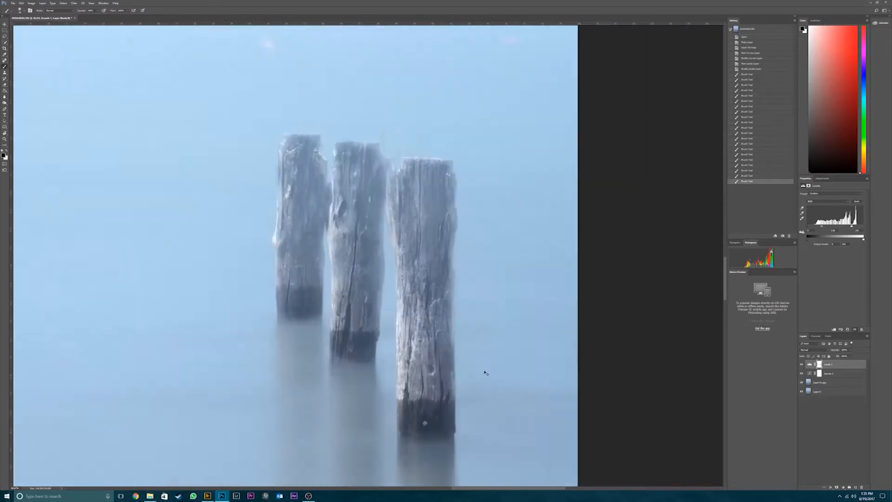
{"action": "scroll", "coordinate": [453, 372], "scroll_direction": "down", "scroll_amount": 3}
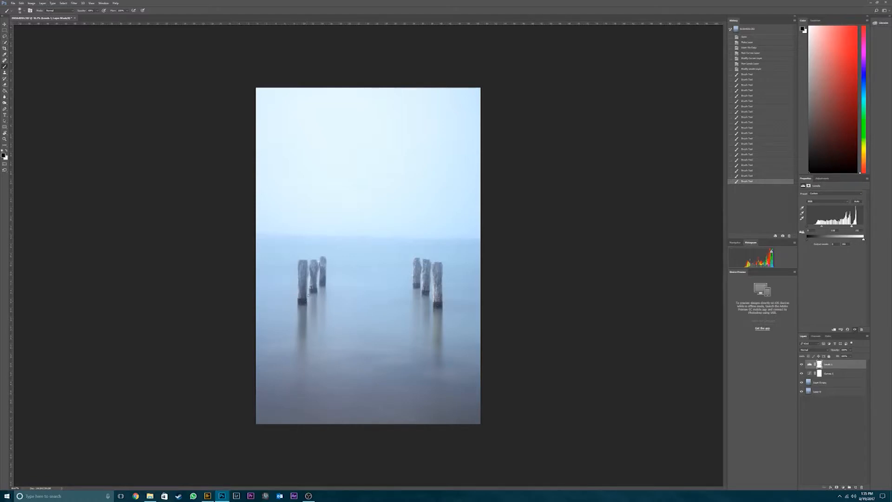
{"action": "key", "text": "ctrl+plus"}
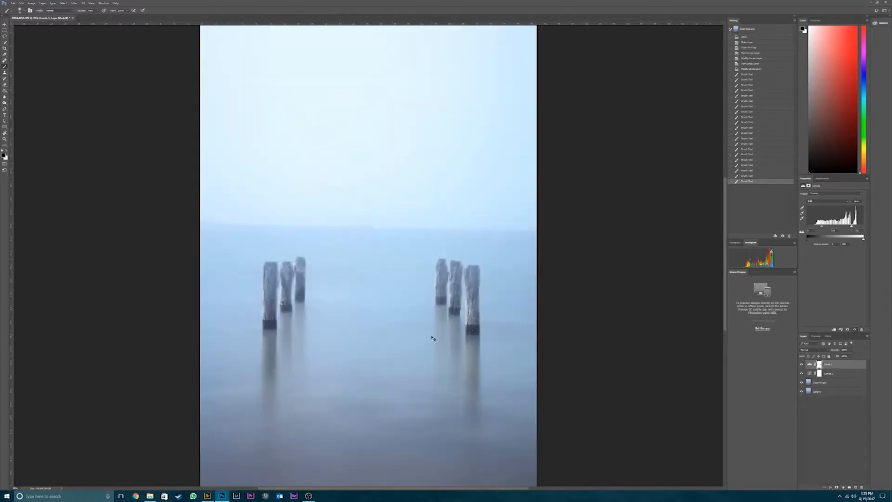
{"action": "key", "text": "ctrl+minus"}
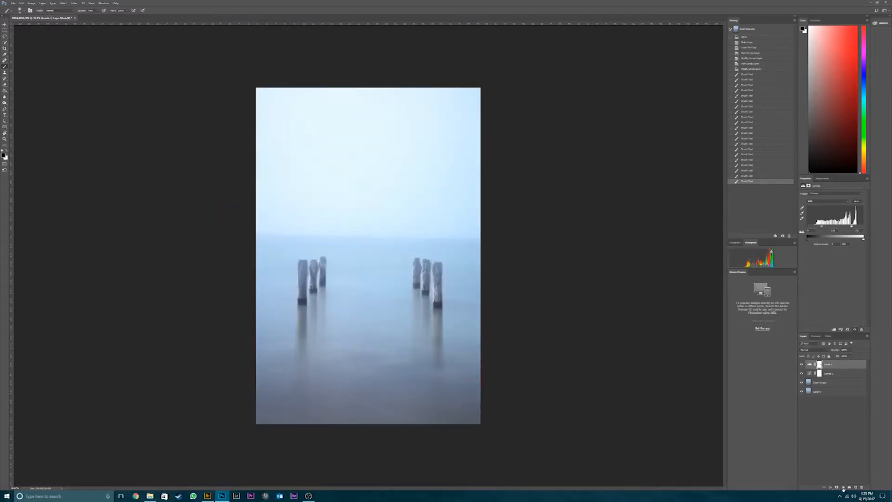
{"action": "left_click", "coordinate": [843, 488]}
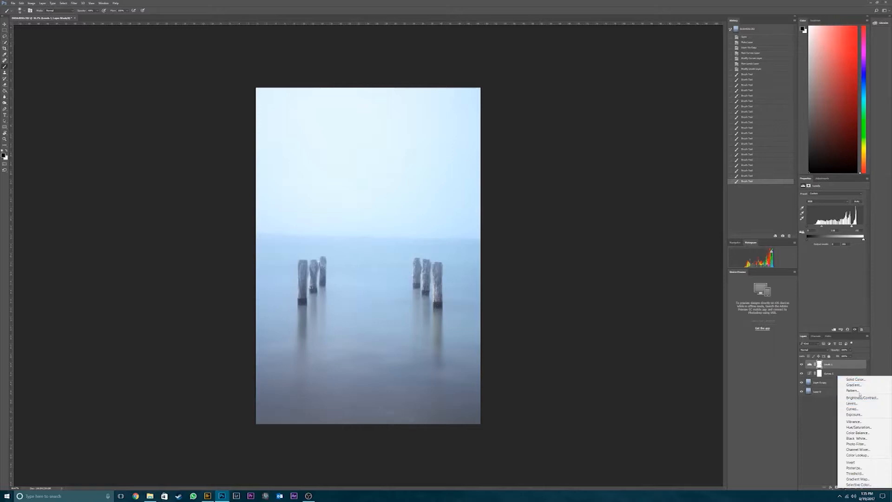
{"action": "left_click", "coordinate": [861, 398]}
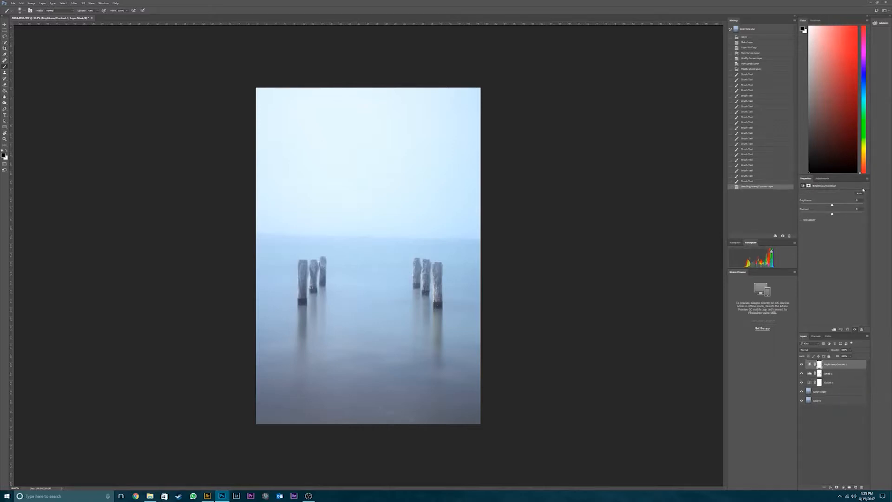
{"action": "left_click_drag", "start_coordinate": [833, 206], "coordinate": [845, 205]}
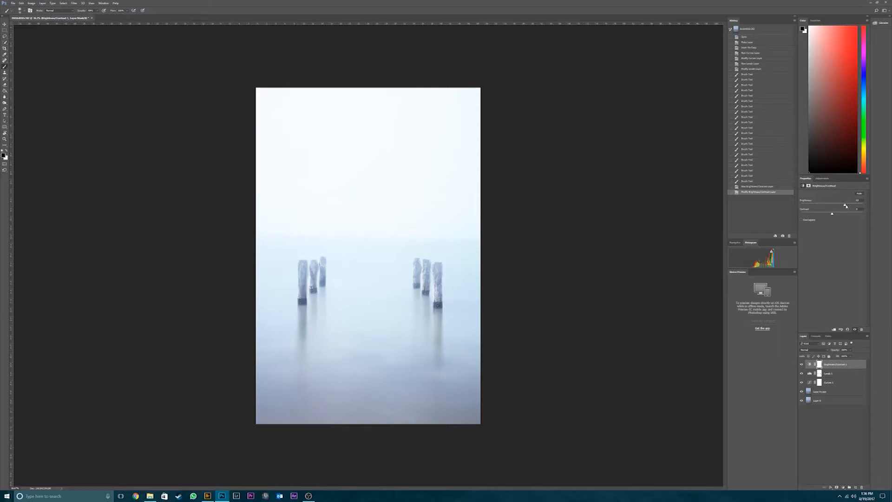
Raise the brightness of the Brightness/Contrast adjustment slightly further and add a vector mask to its layer
{"action": "left_click_drag", "start_coordinate": [845, 206], "coordinate": [848, 206]}
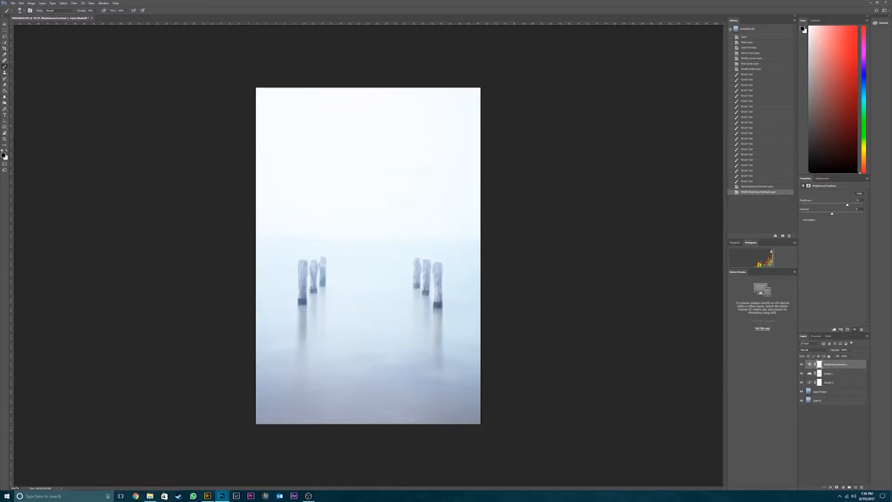
{"action": "left_click", "coordinate": [305, 292]}
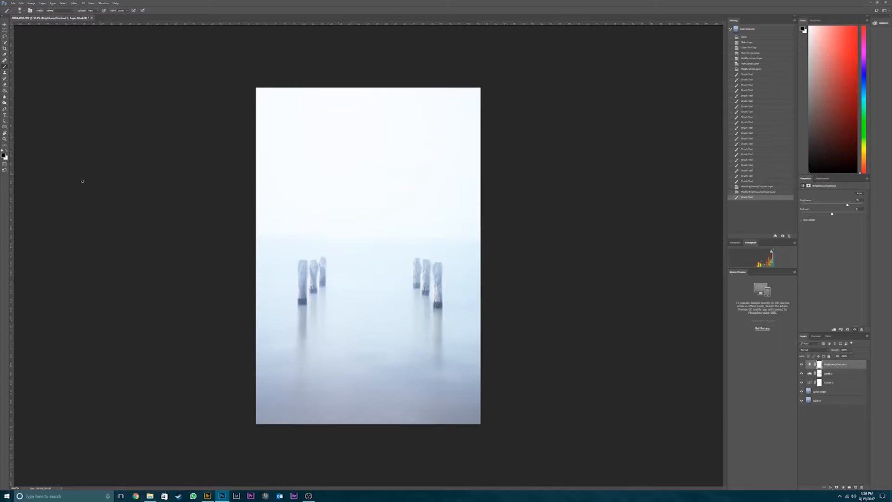
{"action": "left_click", "coordinate": [818, 365]}
{"action": "left_click", "coordinate": [836, 487]}
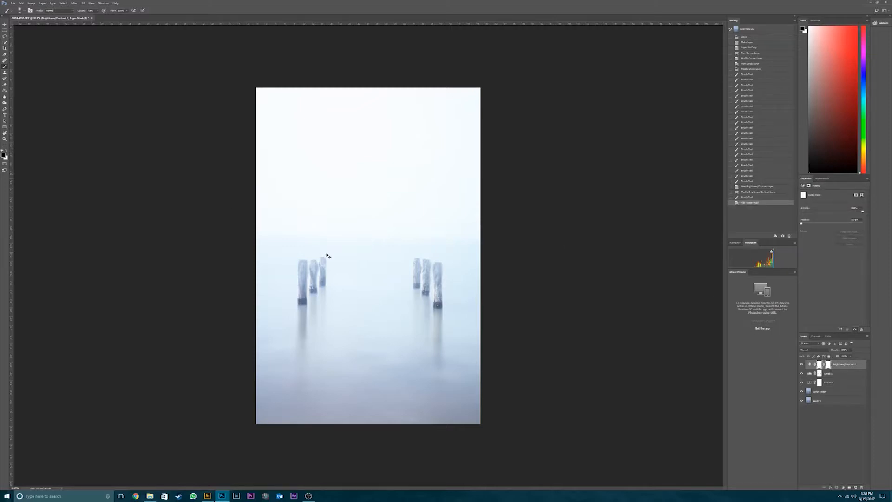
Paint the Brightness/Contrast layer mask over the three posts of the left group, including their dark bases
{"action": "key", "text": "ctrl+plus"}
{"action": "key", "text": "ctrl+plus"}
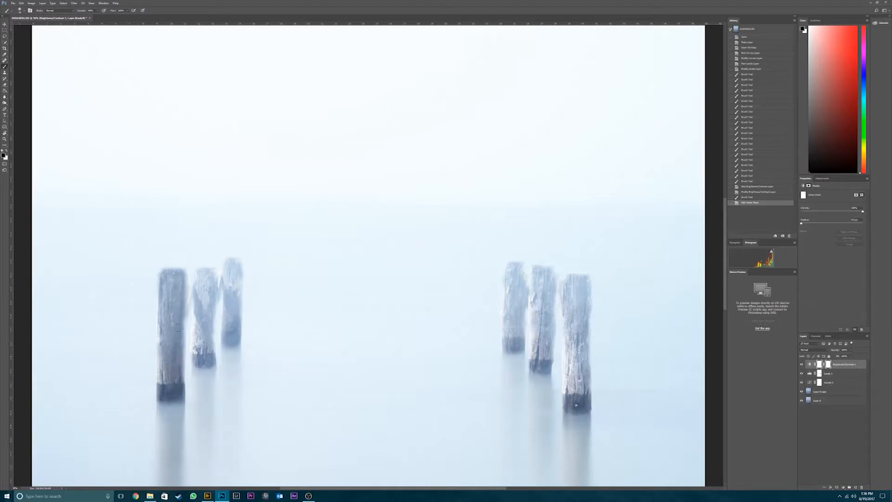
{"action": "left_click_drag", "start_coordinate": [178, 328], "coordinate": [179, 314]}
{"action": "key", "text": "ctrl+plus"}
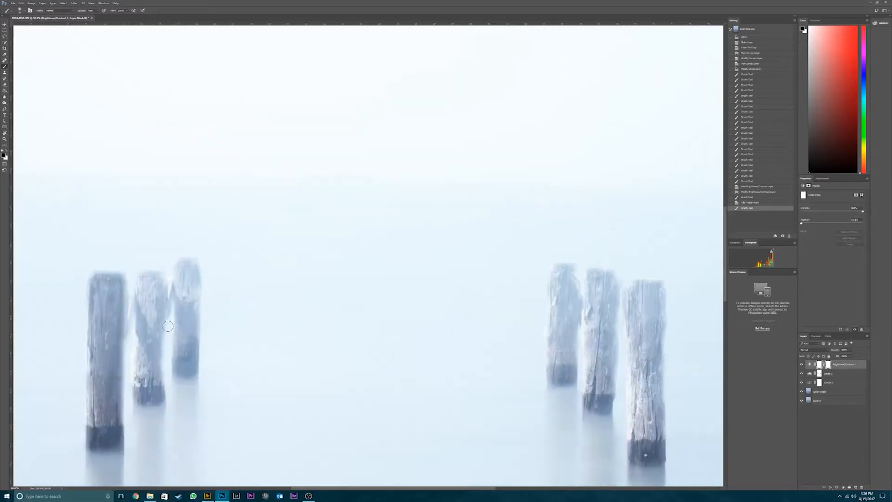
{"action": "key", "text": "ctrl+plus"}
{"action": "left_click_drag", "start_coordinate": [146, 339], "coordinate": [289, 205]}
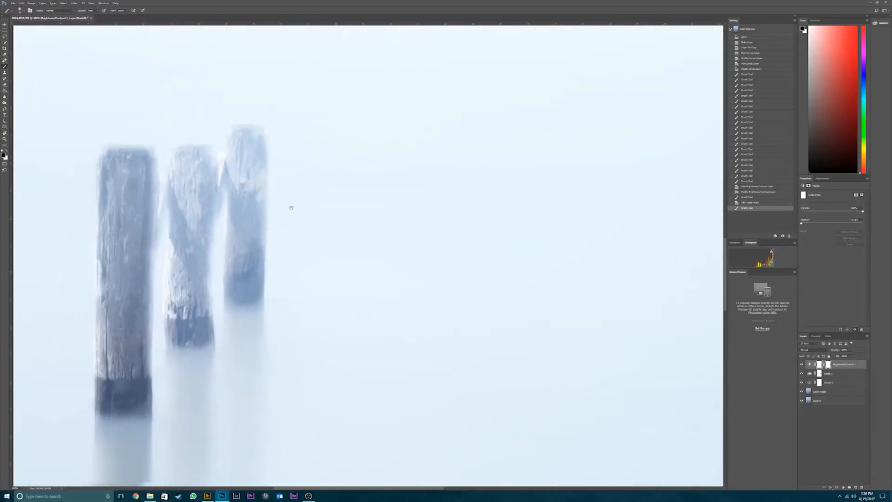
{"action": "mouse_move", "coordinate": [201, 160]}
{"action": "left_mouse_down"}
{"action": "mouse_move", "coordinate": [190, 255]}
{"action": "mouse_move", "coordinate": [190, 227]}
{"action": "mouse_move", "coordinate": [178, 218]}
{"action": "mouse_move", "coordinate": [180, 179]}
{"action": "mouse_move", "coordinate": [184, 218]}
{"action": "mouse_move", "coordinate": [195, 207]}
{"action": "mouse_move", "coordinate": [178, 271]}
{"action": "mouse_move", "coordinate": [177, 330]}
{"action": "mouse_move", "coordinate": [184, 313]}
{"action": "mouse_move", "coordinate": [197, 335]}
{"action": "mouse_move", "coordinate": [197, 248]}
{"action": "left_mouse_up"}
{"action": "mouse_move", "coordinate": [197, 205]}
{"action": "left_mouse_down"}
{"action": "mouse_move", "coordinate": [216, 195]}
{"action": "mouse_move", "coordinate": [243, 133]}
{"action": "mouse_move", "coordinate": [257, 146]}
{"action": "mouse_move", "coordinate": [251, 286]}
{"action": "mouse_move", "coordinate": [240, 292]}
{"action": "mouse_move", "coordinate": [242, 228]}
{"action": "mouse_move", "coordinate": [231, 281]}
{"action": "mouse_move", "coordinate": [231, 232]}
{"action": "mouse_move", "coordinate": [238, 149]}
{"action": "mouse_move", "coordinate": [252, 134]}
{"action": "mouse_move", "coordinate": [258, 142]}
{"action": "left_mouse_up"}
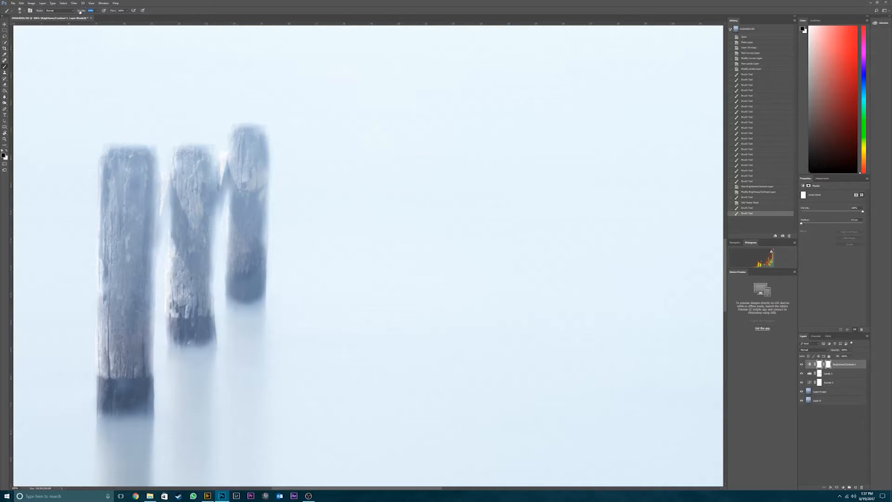
Lower the brush opacity, enlarge the brush and paint one pass on the Brightness/Contrast mask across the whole photo
{"action": "scroll", "coordinate": [99, 63], "scroll_direction": "down", "scroll_amount": 3}
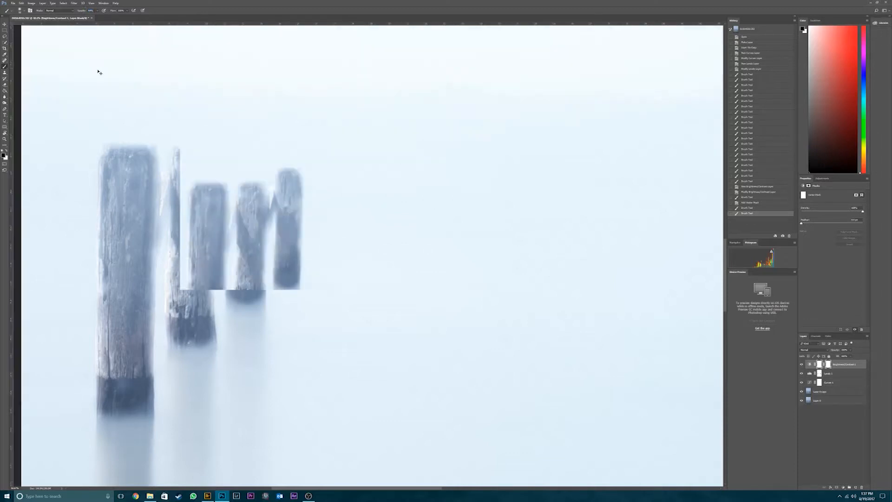
{"action": "scroll", "coordinate": [351, 258], "scroll_direction": "down", "scroll_amount": 1}
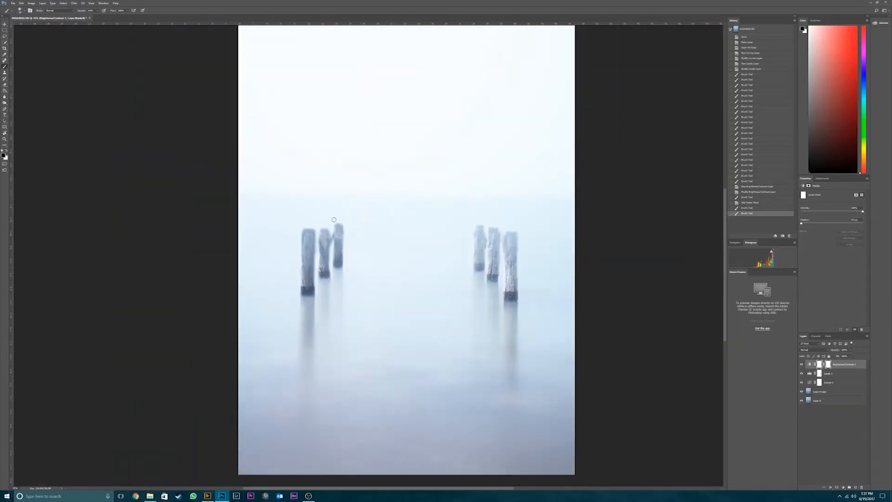
{"action": "mouse_move", "coordinate": [265, 219]}
{"action": "left_mouse_down"}
{"action": "mouse_move", "coordinate": [480, 215]}
{"action": "mouse_move", "coordinate": [608, 237]}
{"action": "mouse_move", "coordinate": [197, 263]}
{"action": "mouse_move", "coordinate": [279, 308]}
{"action": "mouse_move", "coordinate": [255, 352]}
{"action": "mouse_move", "coordinate": [175, 409]}
{"action": "mouse_move", "coordinate": [447, 464]}
{"action": "mouse_move", "coordinate": [647, 265]}
{"action": "mouse_move", "coordinate": [532, 204]}
{"action": "mouse_move", "coordinate": [310, 163]}
{"action": "mouse_move", "coordinate": [142, 112]}
{"action": "mouse_move", "coordinate": [352, 63]}
{"action": "mouse_move", "coordinate": [688, 52]}
{"action": "mouse_move", "coordinate": [652, 314]}
{"action": "left_mouse_up"}
{"action": "mouse_move", "coordinate": [70, 77]}
{"action": "left_mouse_down"}
{"action": "mouse_move", "coordinate": [621, 43]}
{"action": "mouse_move", "coordinate": [723, 172]}
{"action": "mouse_move", "coordinate": [611, 211]}
{"action": "left_mouse_up"}
{"action": "left_click_drag", "start_coordinate": [406, 206], "coordinate": [411, 368]}
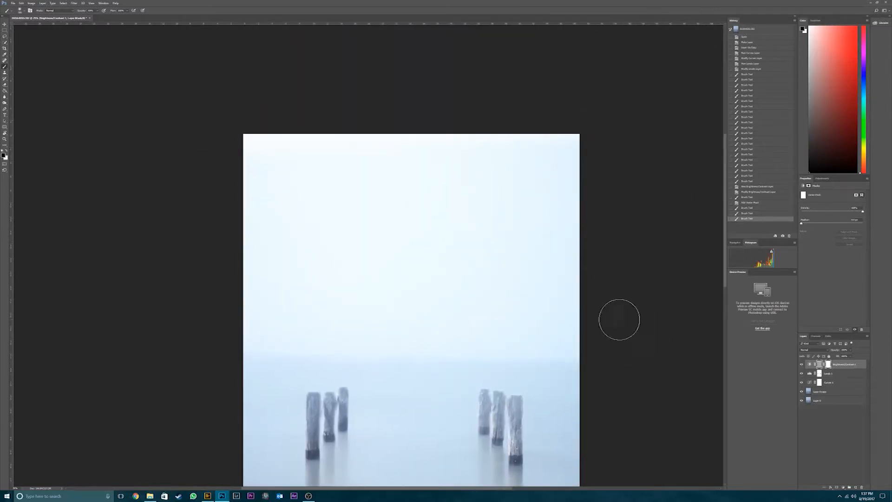
Shrink the brush to post width and paint the Brightness/Contrast mask over all three left-group posts
{"action": "key", "text": "ctrl+plus"}
{"action": "key", "text": "ctrl+plus"}
{"action": "key", "text": "ctrl+plus"}
{"action": "left_click_drag", "start_coordinate": [467, 283], "coordinate": [494, 177]}
{"action": "key", "text": "ctrl+plus"}
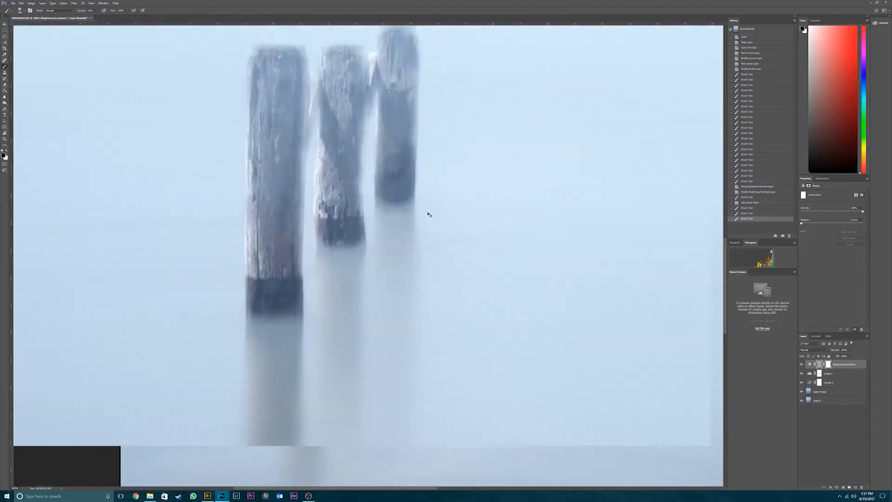
{"action": "key", "text": "ctrl+plus"}
{"action": "key", "text": "bracketleft"}
{"action": "key", "text": "bracketleft"}
{"action": "key", "text": "bracketleft"}
{"action": "key", "text": "bracketleft"}
{"action": "key", "text": "bracketleft"}
{"action": "key", "text": "ctrl+minus"}
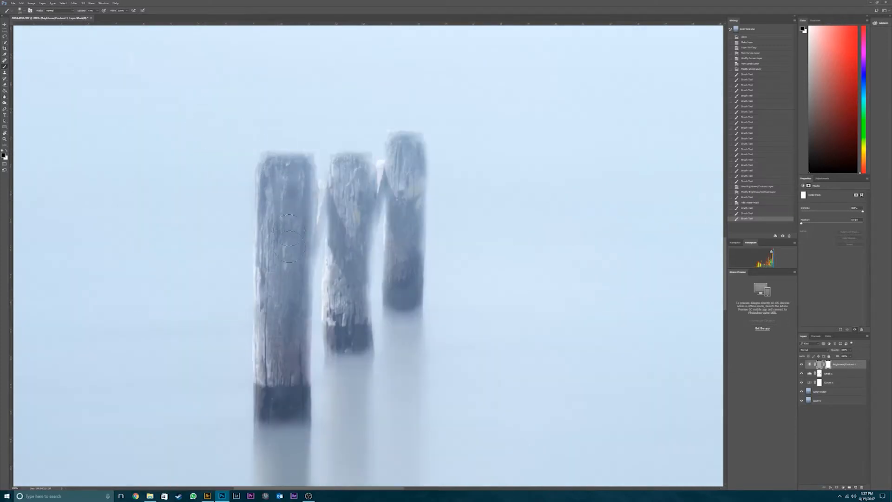
{"action": "left_click_drag", "start_coordinate": [283, 396], "coordinate": [283, 403]}
{"action": "left_click_drag", "start_coordinate": [356, 177], "coordinate": [349, 336]}
{"action": "left_click_drag", "start_coordinate": [408, 147], "coordinate": [403, 261]}
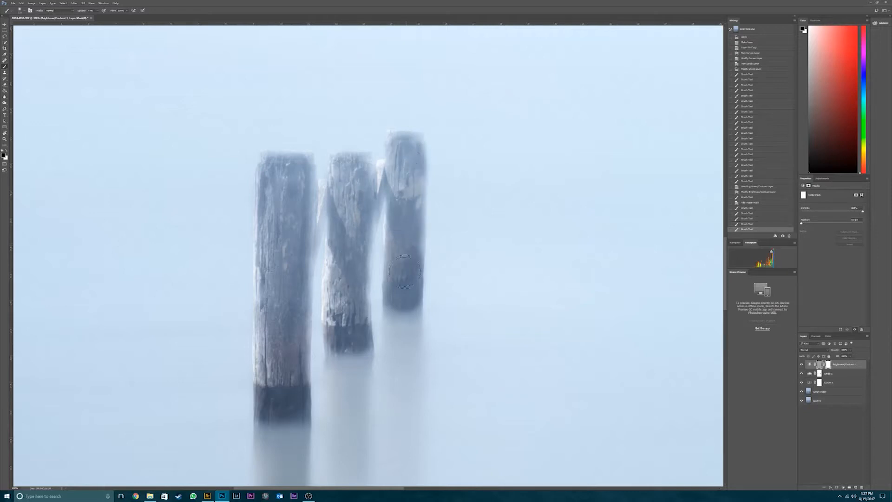
Paint another pass on the Brightness/Contrast mask down the left group's front, middle and rear posts
{"action": "left_click_drag", "start_coordinate": [284, 347], "coordinate": [284, 395]}
{"action": "left_click_drag", "start_coordinate": [356, 180], "coordinate": [347, 327]}
{"action": "left_click_drag", "start_coordinate": [404, 145], "coordinate": [408, 283]}
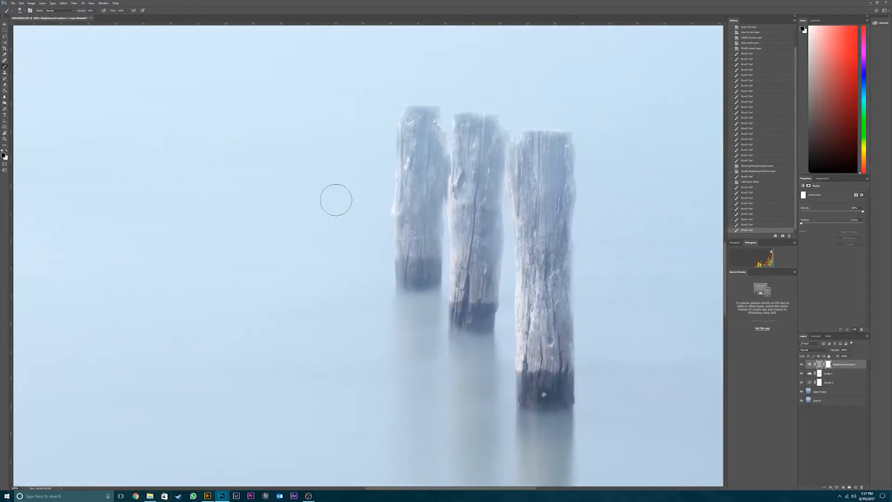
Paint repeated passes on the Brightness/Contrast mask over the right group's rear, middle and front posts
{"action": "left_click_drag", "start_coordinate": [417, 122], "coordinate": [416, 262]}
{"action": "mouse_move", "coordinate": [470, 123]}
{"action": "left_mouse_down"}
{"action": "mouse_move", "coordinate": [478, 311]}
{"action": "mouse_move", "coordinate": [469, 228]}
{"action": "mouse_move", "coordinate": [474, 135]}
{"action": "left_mouse_up"}
{"action": "mouse_move", "coordinate": [537, 159]}
{"action": "left_mouse_down"}
{"action": "mouse_move", "coordinate": [552, 209]}
{"action": "mouse_move", "coordinate": [538, 320]}
{"action": "mouse_move", "coordinate": [550, 395]}
{"action": "mouse_move", "coordinate": [532, 158]}
{"action": "left_mouse_up"}
{"action": "left_click_drag", "start_coordinate": [480, 144], "coordinate": [470, 200]}
{"action": "left_click_drag", "start_coordinate": [421, 131], "coordinate": [418, 246]}
{"action": "left_click_drag", "start_coordinate": [420, 121], "coordinate": [413, 253]}
{"action": "left_click_drag", "start_coordinate": [476, 213], "coordinate": [478, 253]}
{"action": "mouse_move", "coordinate": [559, 147]}
{"action": "left_mouse_down"}
{"action": "mouse_move", "coordinate": [540, 230]}
{"action": "mouse_move", "coordinate": [543, 391]}
{"action": "mouse_move", "coordinate": [554, 342]}
{"action": "left_mouse_up"}
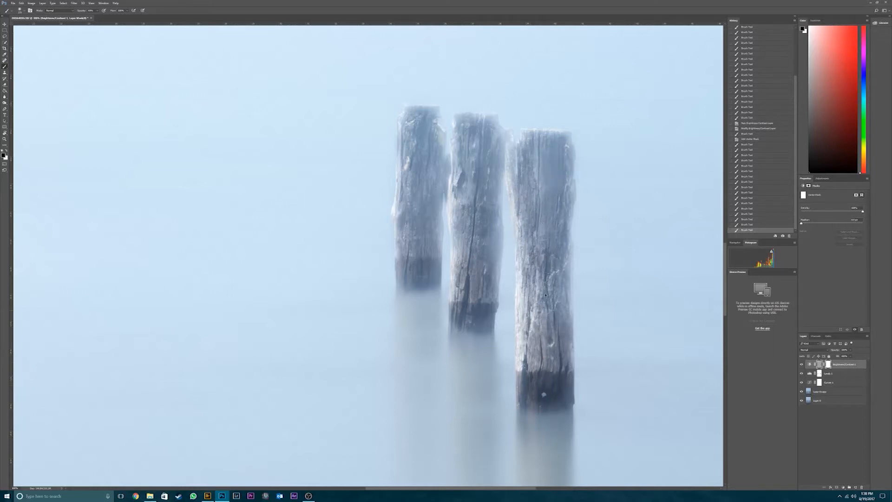
Return to the left group and darken its three posts with one more pass on the Brightness/Contrast mask
{"action": "left_click_drag", "start_coordinate": [245, 202], "coordinate": [615, 181]}
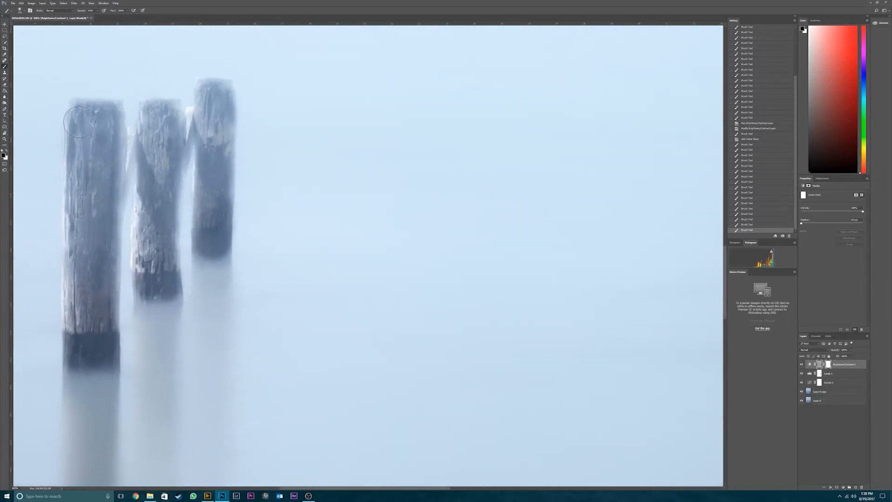
{"action": "mouse_move", "coordinate": [86, 119]}
{"action": "left_mouse_down"}
{"action": "mouse_move", "coordinate": [99, 146]}
{"action": "mouse_move", "coordinate": [99, 195]}
{"action": "left_mouse_up"}
{"action": "left_click_drag", "start_coordinate": [100, 277], "coordinate": [100, 284]}
{"action": "left_click_drag", "start_coordinate": [160, 126], "coordinate": [161, 186]}
{"action": "left_click_drag", "start_coordinate": [219, 106], "coordinate": [230, 183]}
Merge the Brightness/Contrast, Levels and Curves layers with the image layer copy beneath them, keeping the original layer separate
{"action": "key", "text": "ctrl+minus"}
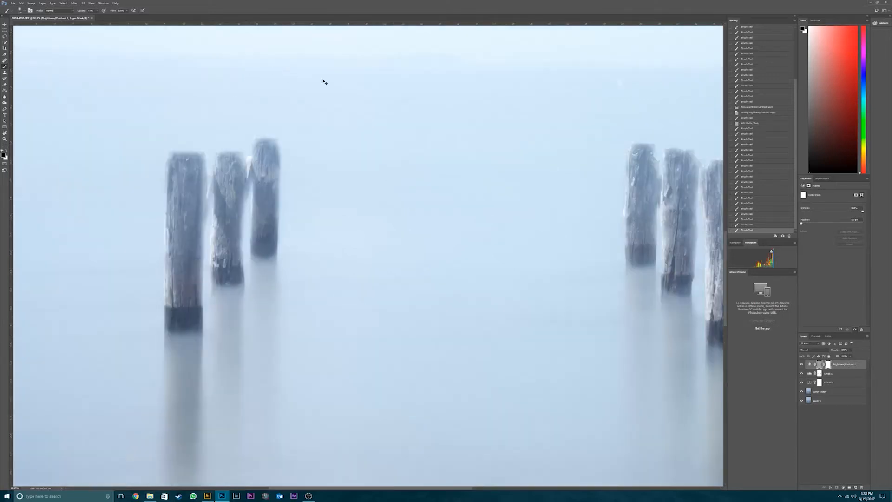
{"action": "key", "text": "ctrl+minus"}
{"action": "key", "text": "ctrl+minus"}
{"action": "key", "text": "ctrl+minus"}
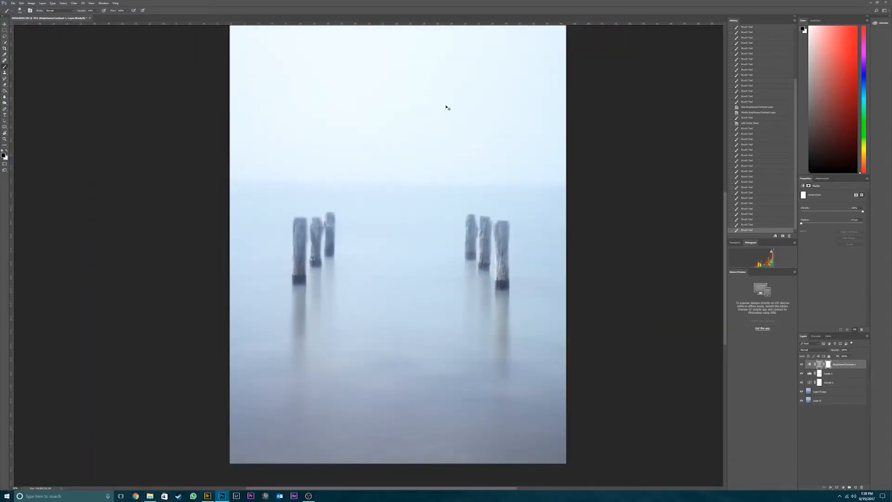
{"action": "key", "text": "ctrl+minus"}
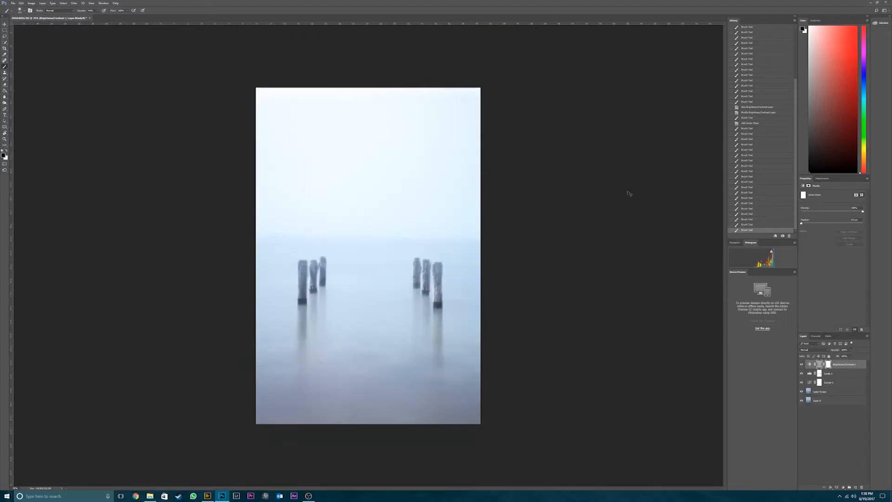
{"action": "key", "text": "ctrl+plus"}
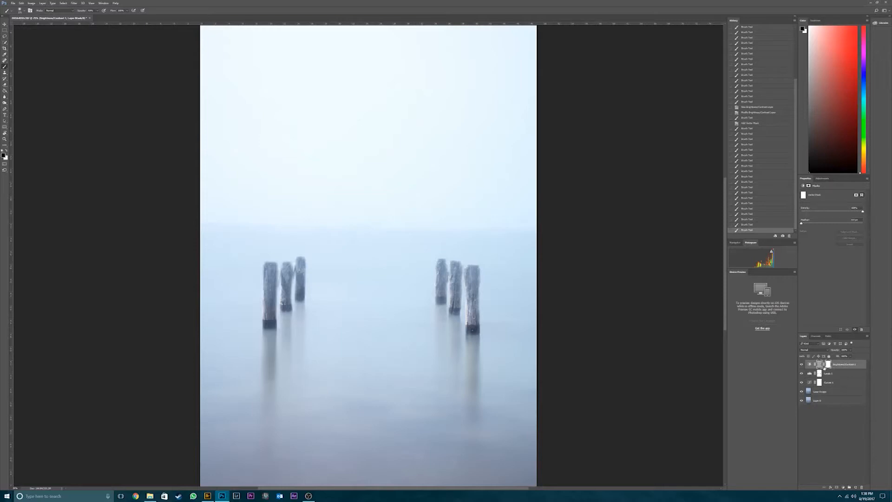
{"action": "left_click", "coordinate": [835, 384], "text": "shift"}
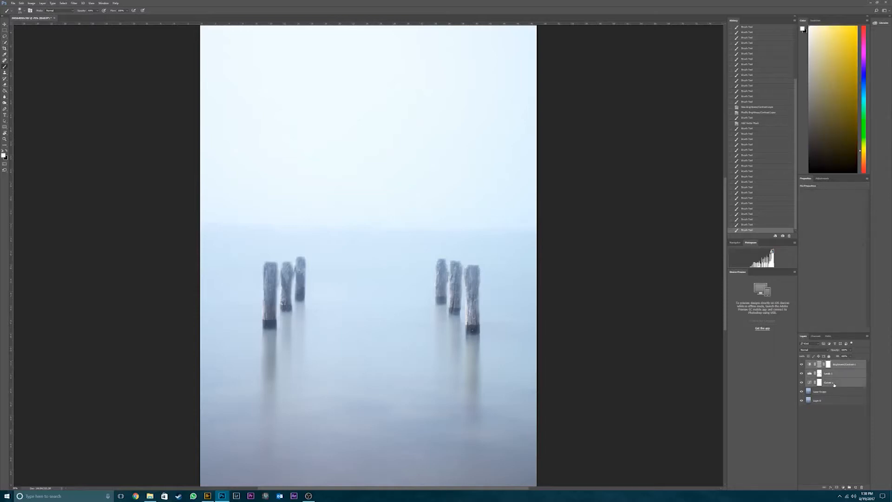
{"action": "left_click", "coordinate": [835, 392], "text": "shift"}
{"action": "right_click", "coordinate": [835, 391]}
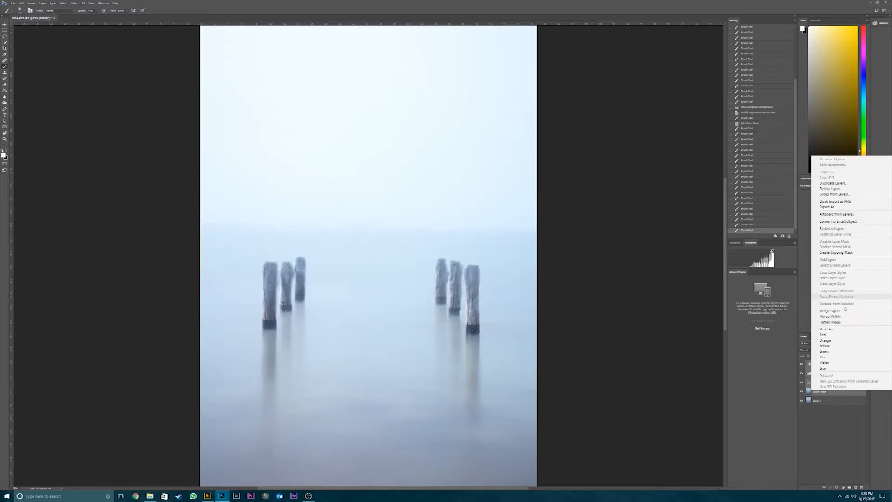
{"action": "left_click", "coordinate": [839, 311]}
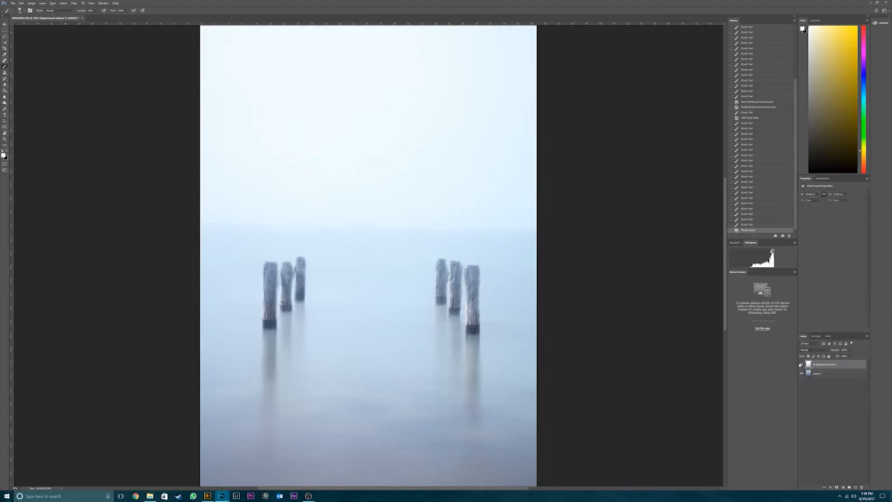
Compare the photo before and after by toggling the merged layer's visibility several times, leaving it visible
{"action": "left_click", "coordinate": [801, 364]}
{"action": "left_click", "coordinate": [801, 365]}
{"action": "left_click", "coordinate": [802, 364]}
{"action": "left_click", "coordinate": [801, 365]}
{"action": "left_click", "coordinate": [801, 365]}
{"action": "left_click", "coordinate": [801, 365]}
Duplicate the merged layer and open the copy in the Topaz B&W Effects 2 filter
{"action": "key", "text": "ctrl+j"}
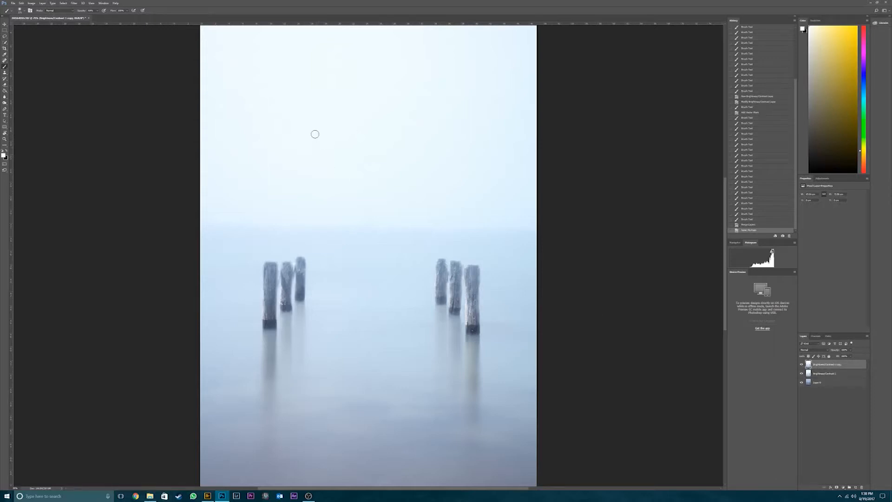
{"action": "left_click", "coordinate": [53, 4]}
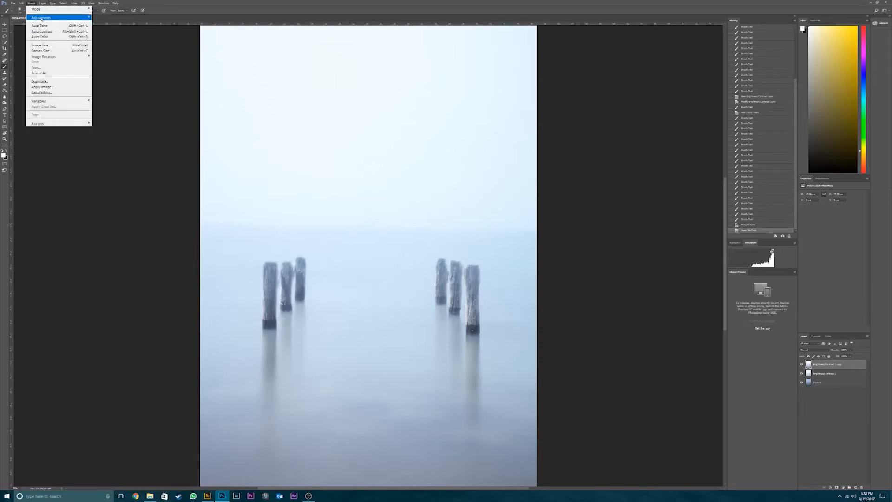
{"action": "left_click", "coordinate": [31, 3]}
{"action": "left_click", "coordinate": [63, 3]}
{"action": "mouse_move", "coordinate": [74, 4]}
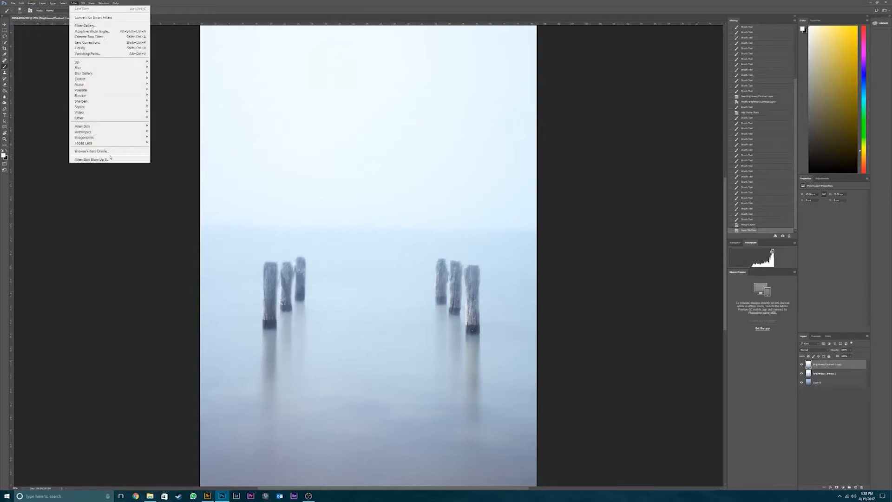
{"action": "mouse_move", "coordinate": [107, 145]}
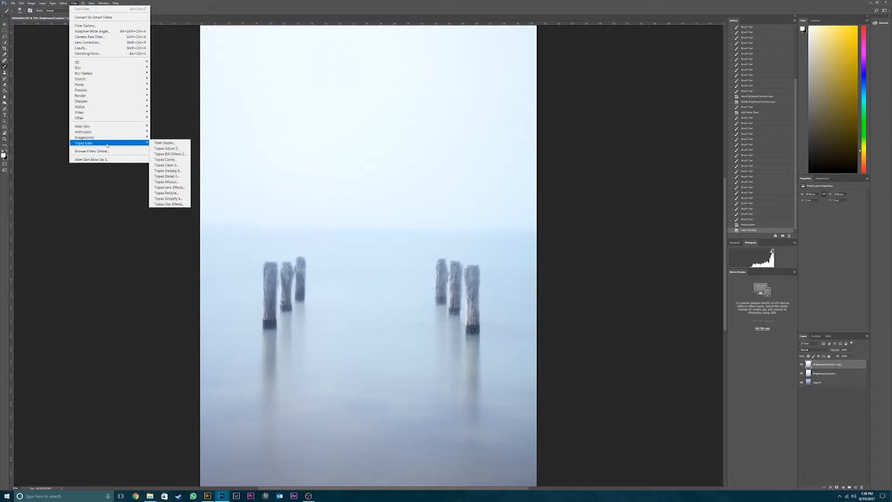
{"action": "left_click", "coordinate": [177, 155]}
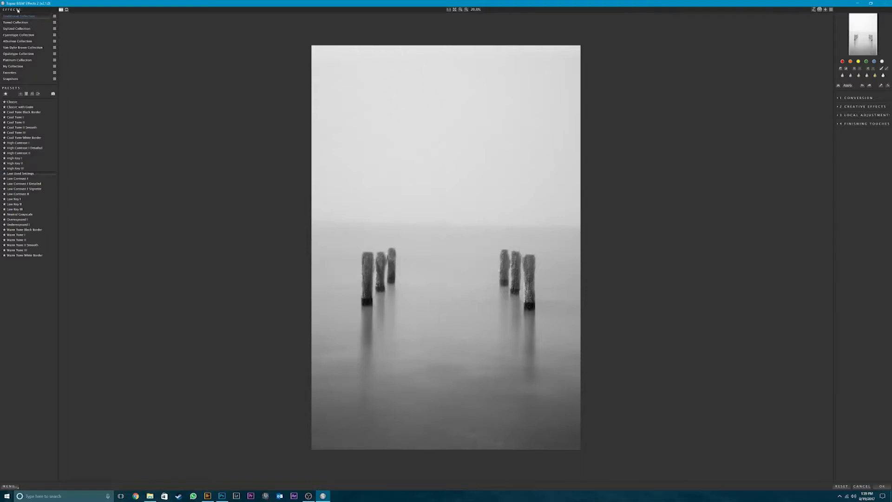
Preview the Traditional Collection presets, try Low Key II, and apply the Classic preset
{"action": "mouse_move", "coordinate": [20, 103]}
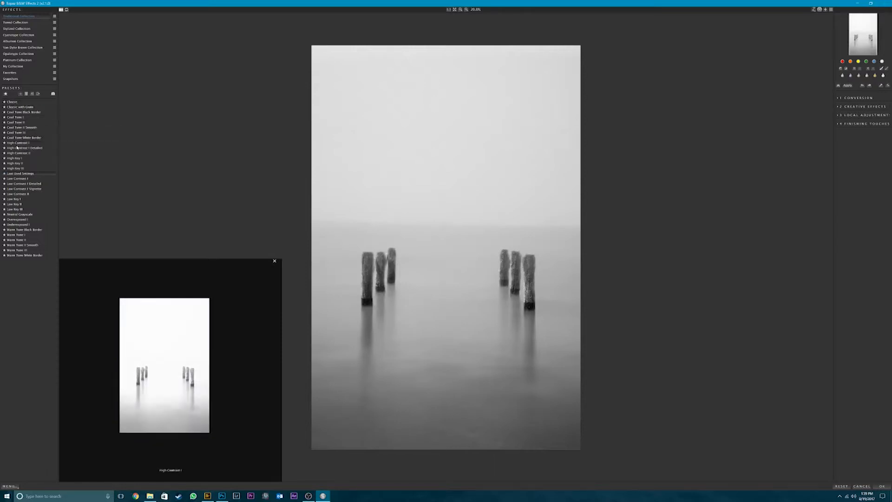
{"action": "left_click", "coordinate": [10, 204]}
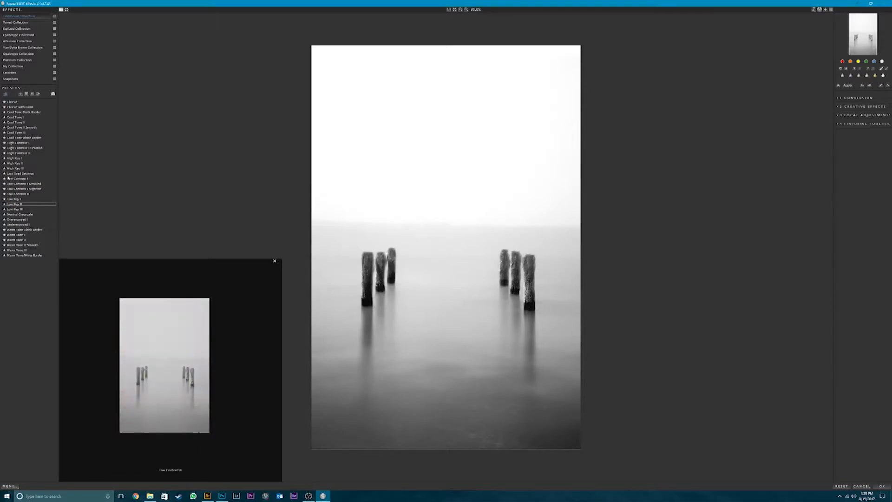
{"action": "left_click", "coordinate": [13, 102]}
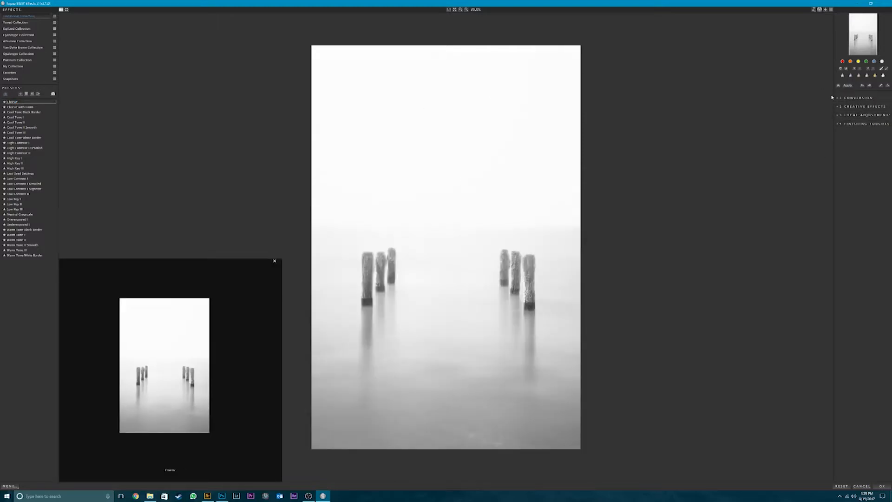
Raise the Contrast slightly and set Boost Blacks to 1.00 in the Basic Exposure conversion settings
{"action": "left_click", "coordinate": [869, 98]}
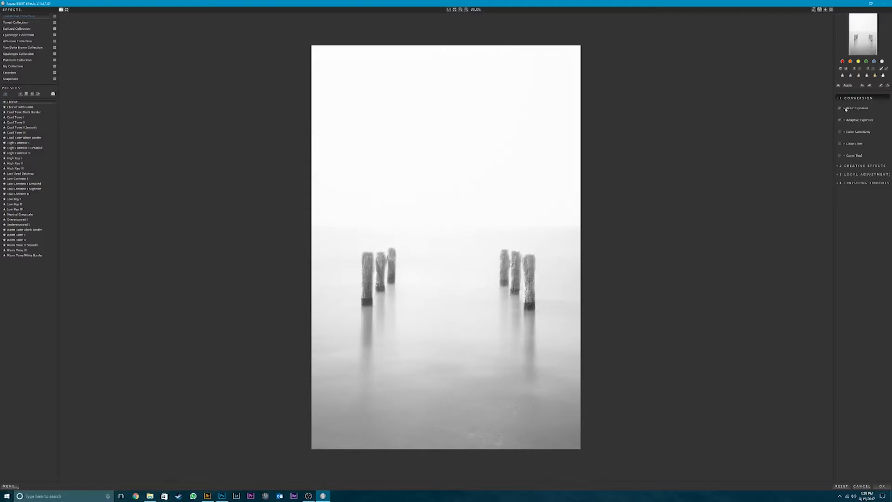
{"action": "left_click", "coordinate": [849, 109]}
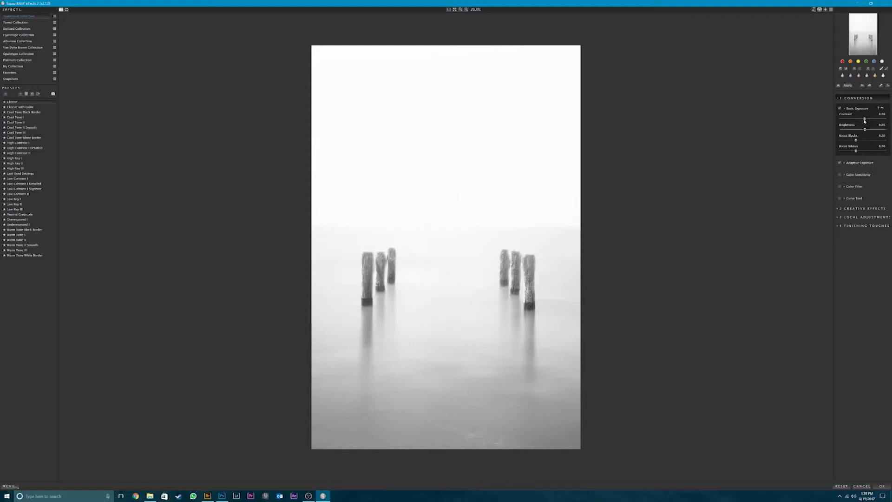
{"action": "left_click_drag", "start_coordinate": [865, 120], "coordinate": [867, 120]}
{"action": "left_click_drag", "start_coordinate": [856, 141], "coordinate": [857, 141]}
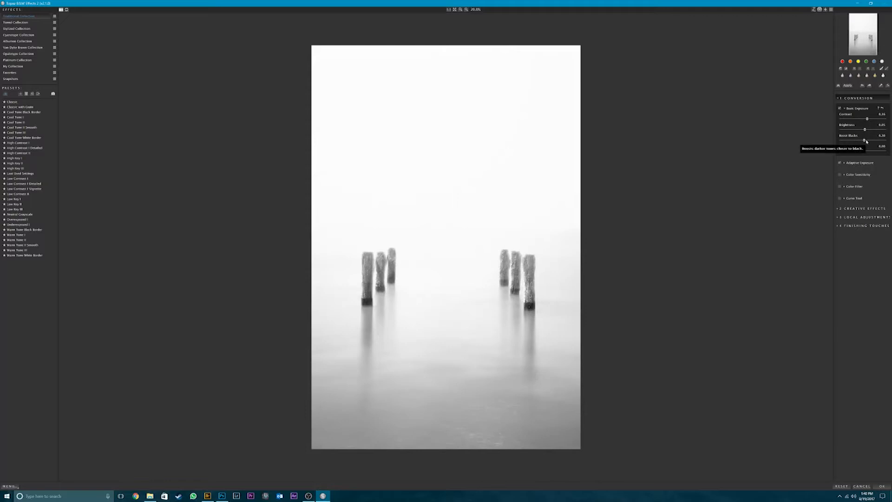
{"action": "left_click_drag", "start_coordinate": [866, 142], "coordinate": [851, 141]}
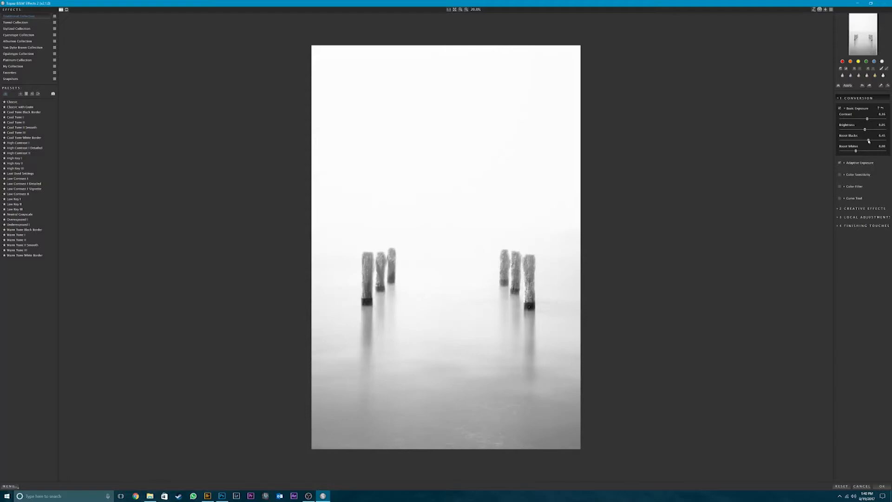
{"action": "left_click_drag", "start_coordinate": [868, 141], "coordinate": [883, 141]}
Try a strong Detail Boost under Adaptive Exposure, settle on 1.21, and apply the black-and-white conversion to the layer
{"action": "left_click", "coordinate": [845, 163]}
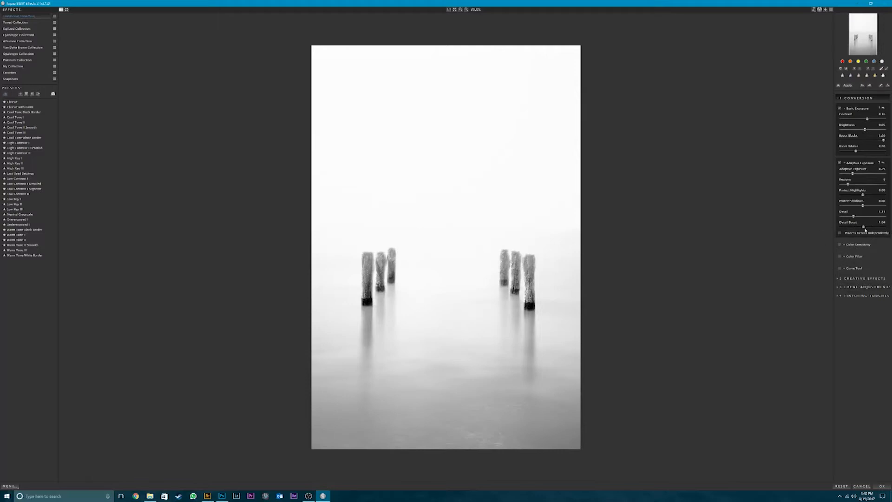
{"action": "left_click", "coordinate": [881, 227]}
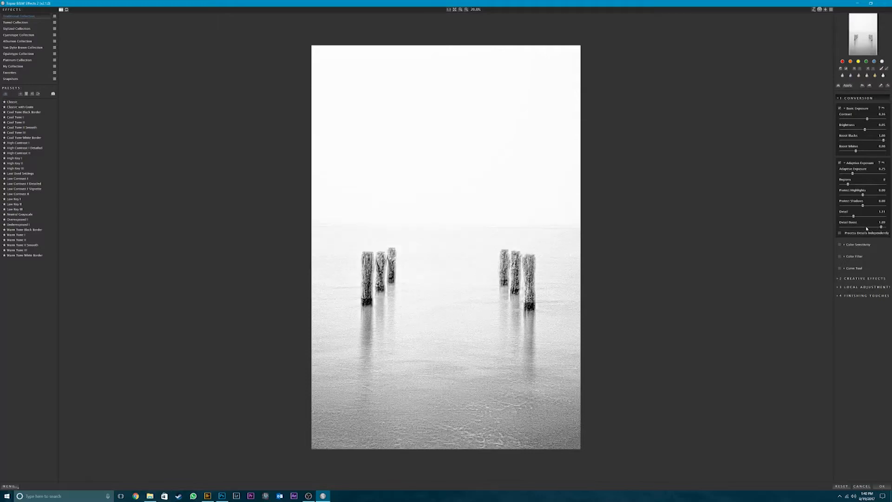
{"action": "left_click", "coordinate": [864, 227]}
{"action": "left_click_drag", "start_coordinate": [864, 227], "coordinate": [867, 228]}
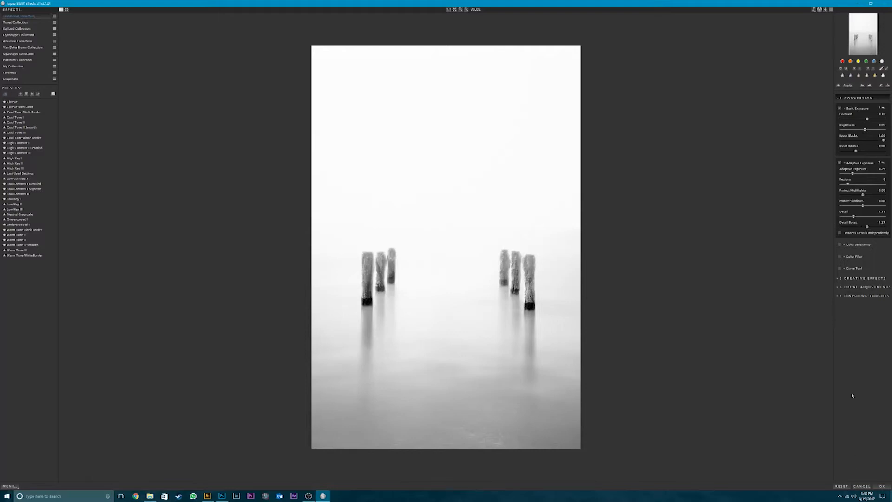
{"action": "left_click", "coordinate": [883, 486]}
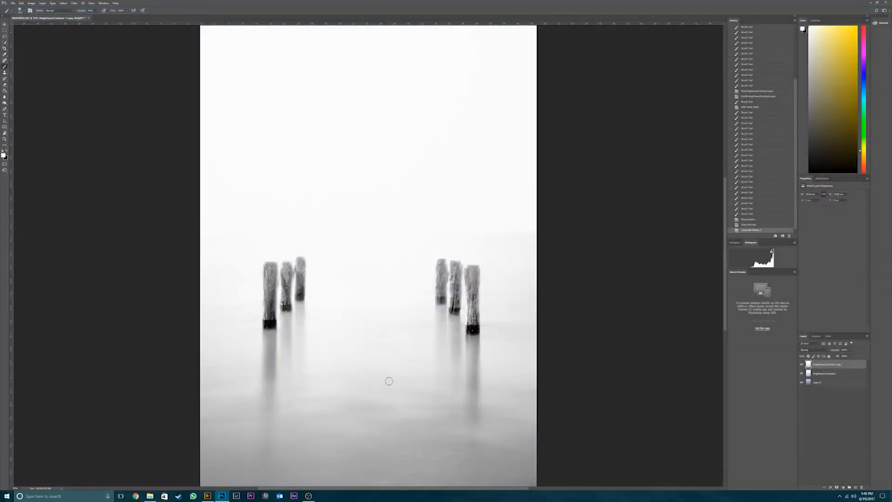
Compare the black-and-white conversion with the colour version by toggling the top layer's visibility, leaving it visible
{"action": "left_click", "coordinate": [800, 365]}
{"action": "left_click", "coordinate": [801, 365]}
{"action": "left_click", "coordinate": [801, 364]}
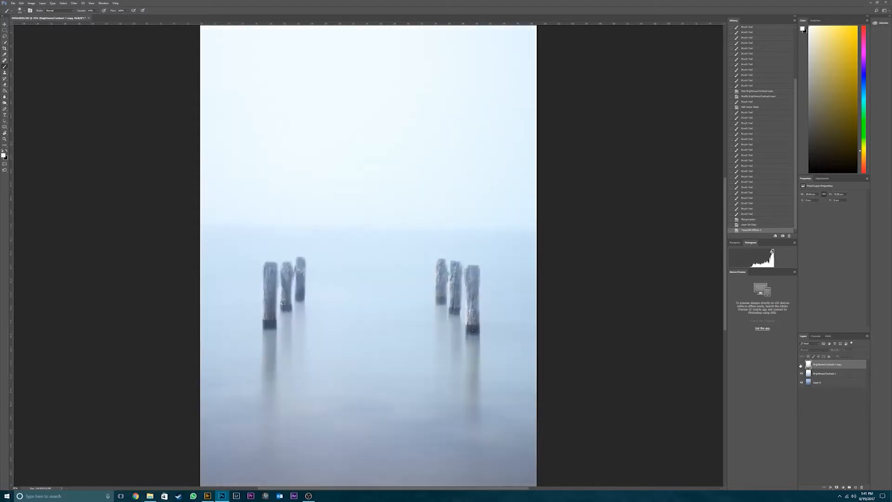
{"action": "left_click", "coordinate": [800, 364]}
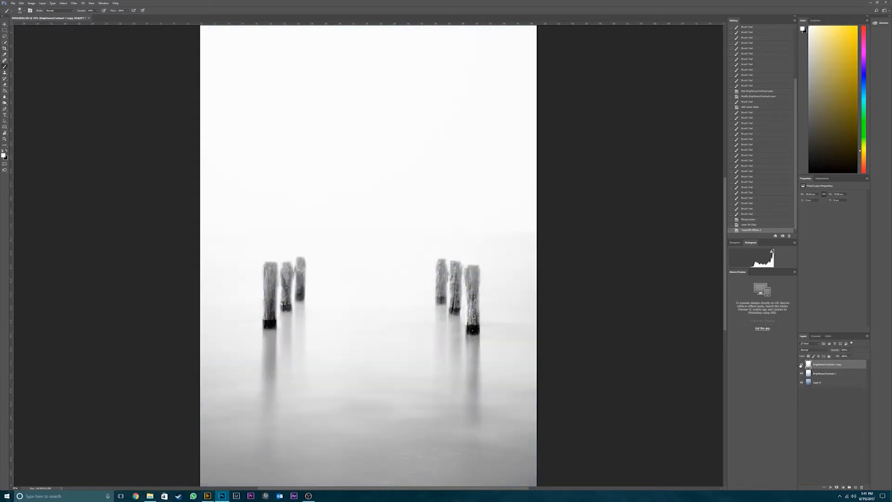
{"action": "left_click", "coordinate": [800, 365]}
{"action": "left_click", "coordinate": [801, 364]}
{"action": "left_click", "coordinate": [801, 365]}
{"action": "left_click", "coordinate": [801, 365]}
Add a Curves adjustment layer, pulling the shadows down and adding a second point in the upper tones
{"action": "left_click", "coordinate": [843, 488]}
{"action": "left_click", "coordinate": [854, 409]}
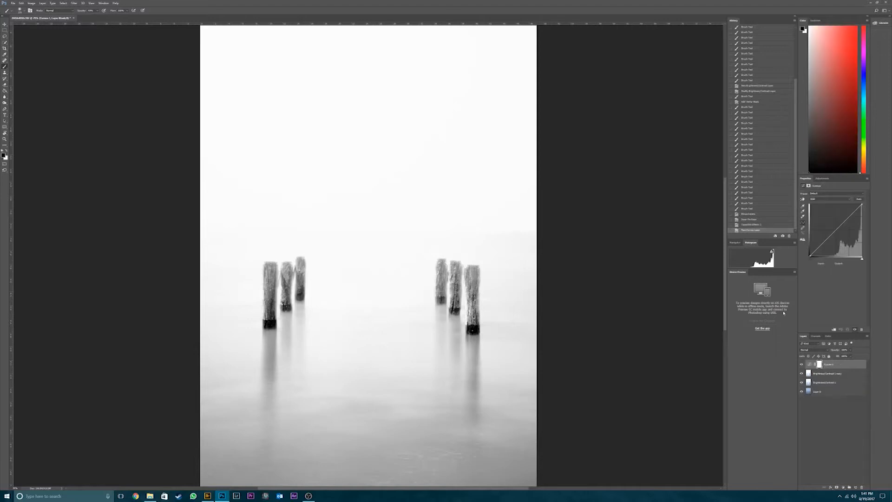
{"action": "left_click_drag", "start_coordinate": [839, 234], "coordinate": [828, 249]}
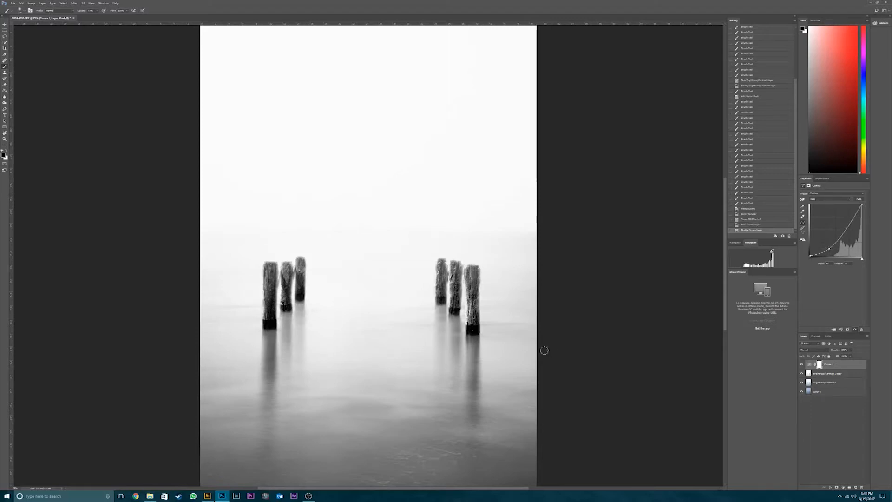
{"action": "scroll", "coordinate": [473, 254], "scroll_direction": "down", "scroll_amount": 3}
{"action": "left_click_drag", "start_coordinate": [473, 254], "coordinate": [494, 251]}
{"action": "mouse_move", "coordinate": [850, 228]}
{"action": "left_mouse_down"}
{"action": "mouse_move", "coordinate": [847, 212]}
{"action": "mouse_move", "coordinate": [848, 225]}
{"action": "left_mouse_up"}
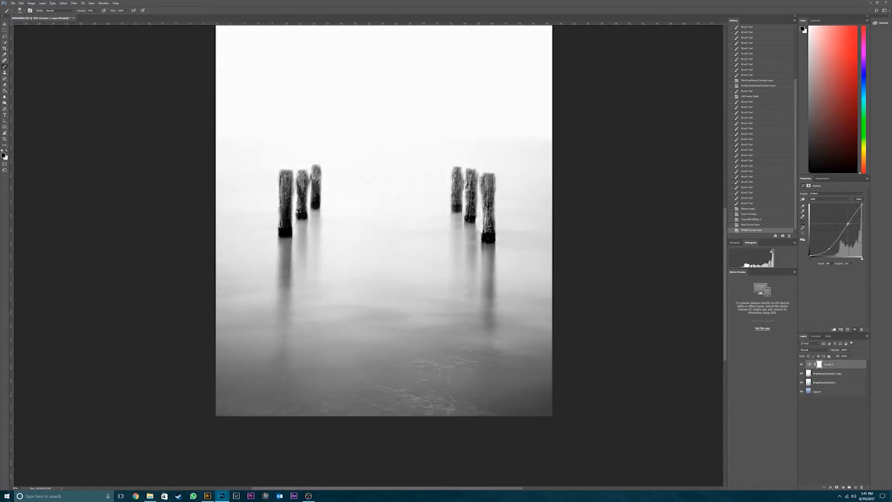
Check the darkening effect by toggling the Curves layer's visibility several times, leaving it visible
{"action": "left_click", "coordinate": [802, 364]}
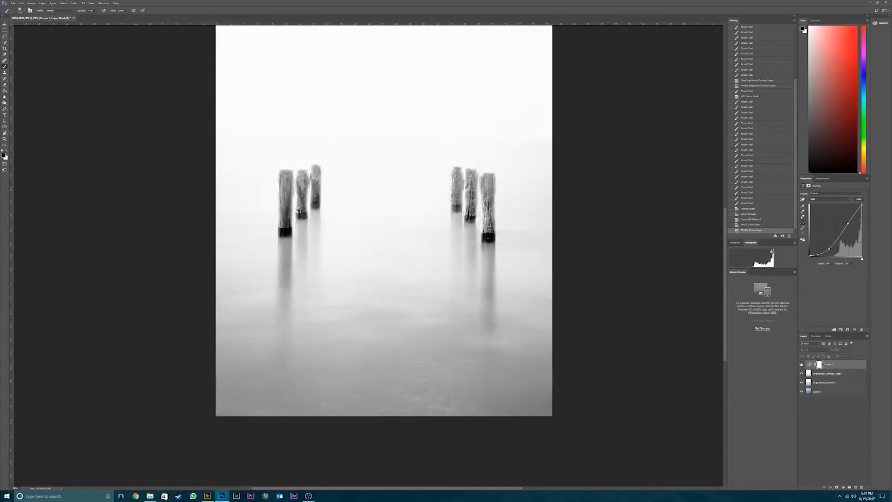
{"action": "left_click", "coordinate": [801, 364]}
{"action": "left_click", "coordinate": [801, 364]}
{"action": "left_click", "coordinate": [802, 363]}
{"action": "left_click", "coordinate": [801, 364]}
{"action": "left_click", "coordinate": [801, 364]}
{"action": "left_click", "coordinate": [800, 364]}
{"action": "left_click", "coordinate": [800, 364]}
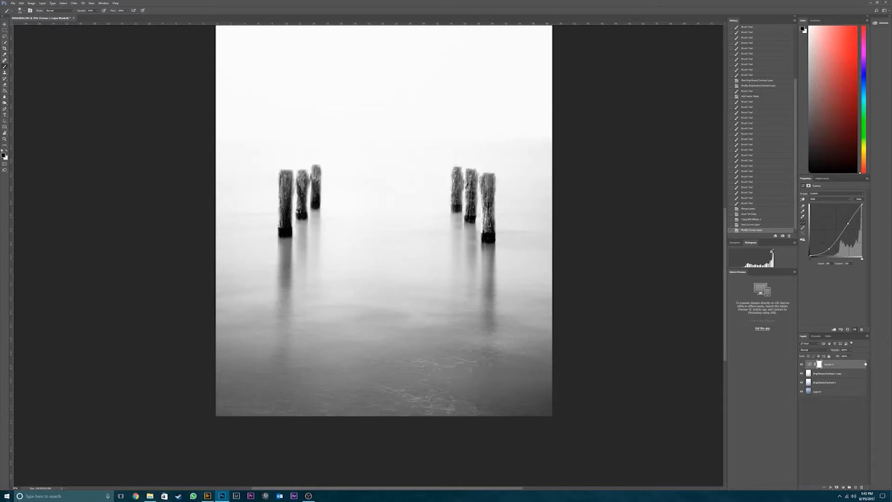
Add a second mask to the Curves layer and paint black with a large soft brush to reduce the darkening around the posts and sky
{"action": "left_click", "coordinate": [844, 488]}
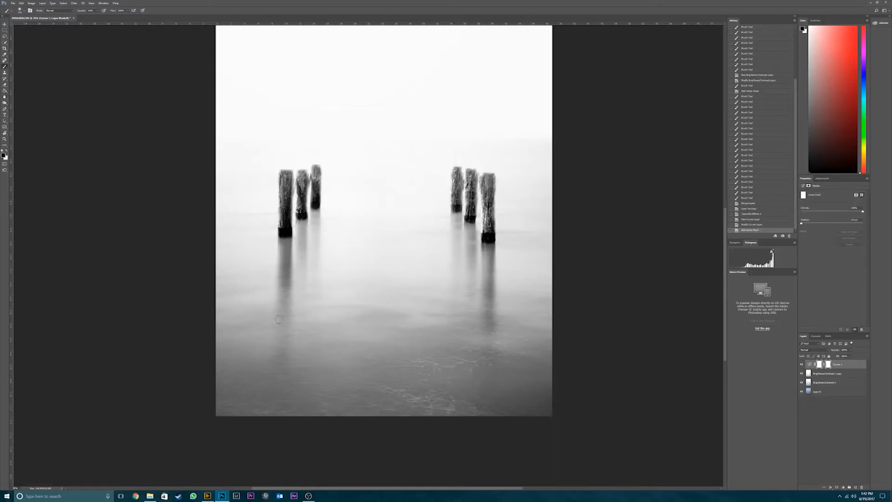
{"action": "left_click", "coordinate": [802, 364]}
{"action": "left_click", "coordinate": [802, 364]}
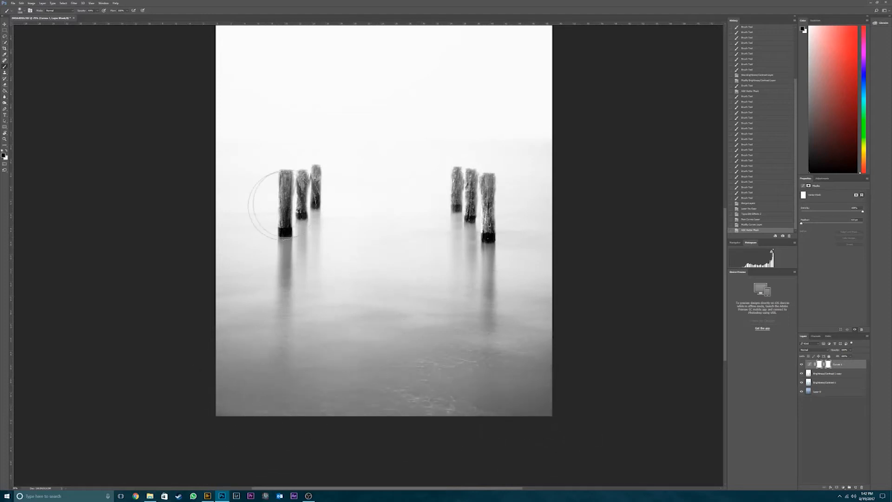
{"action": "mouse_move", "coordinate": [529, 199]}
{"action": "left_mouse_down"}
{"action": "mouse_move", "coordinate": [386, 134]}
{"action": "mouse_move", "coordinate": [289, 56]}
{"action": "left_mouse_up"}
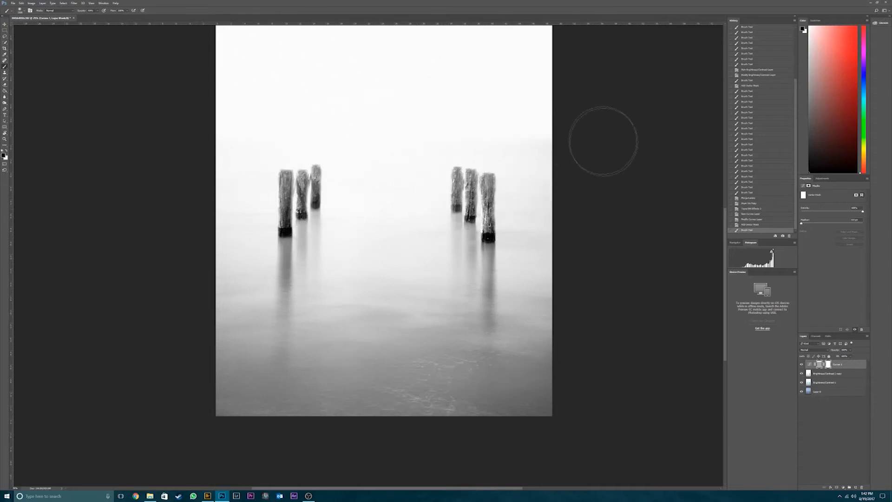
{"action": "mouse_move", "coordinate": [353, 100]}
{"action": "left_mouse_down"}
{"action": "mouse_move", "coordinate": [436, 229]}
{"action": "mouse_move", "coordinate": [462, 348]}
{"action": "left_mouse_up"}
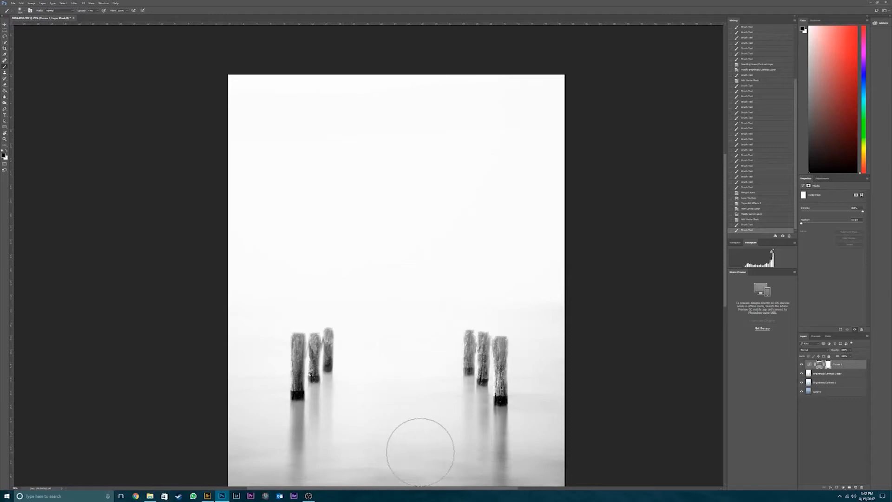
{"action": "mouse_move", "coordinate": [486, 131]}
{"action": "left_mouse_down"}
{"action": "mouse_move", "coordinate": [421, 323]}
{"action": "mouse_move", "coordinate": [396, 139]}
{"action": "mouse_move", "coordinate": [398, 168]}
{"action": "left_mouse_up"}
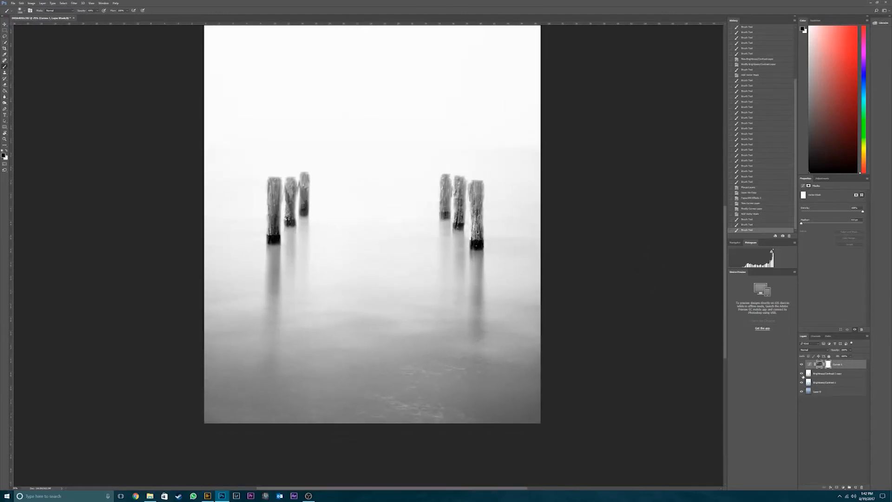
Compare the photo with and without the masked Curves adjustment, leaving the layer visible
{"action": "left_click", "coordinate": [802, 365]}
{"action": "left_click", "coordinate": [801, 365]}
{"action": "left_click", "coordinate": [801, 364]}
{"action": "left_click", "coordinate": [801, 365]}
Add a Levels adjustment layer above Curves and adjust its input sliders to strengthen the photo's contrast
{"action": "left_click", "coordinate": [844, 487]}
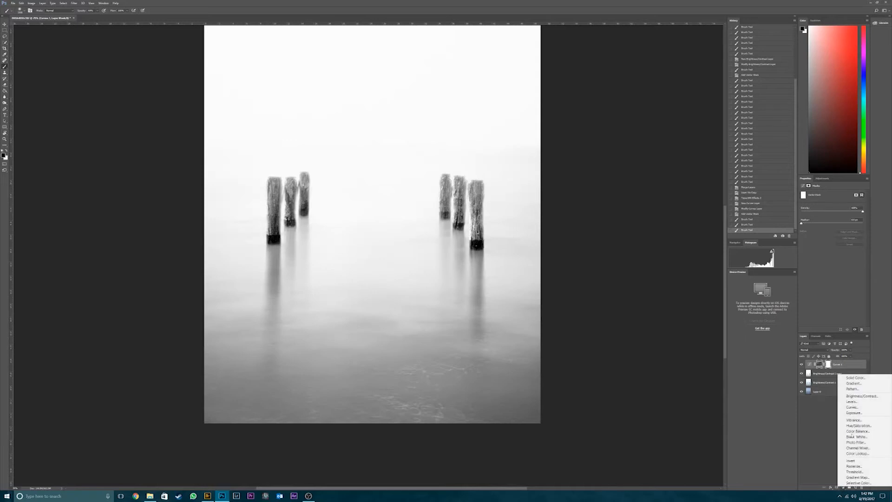
{"action": "left_click", "coordinate": [852, 401]}
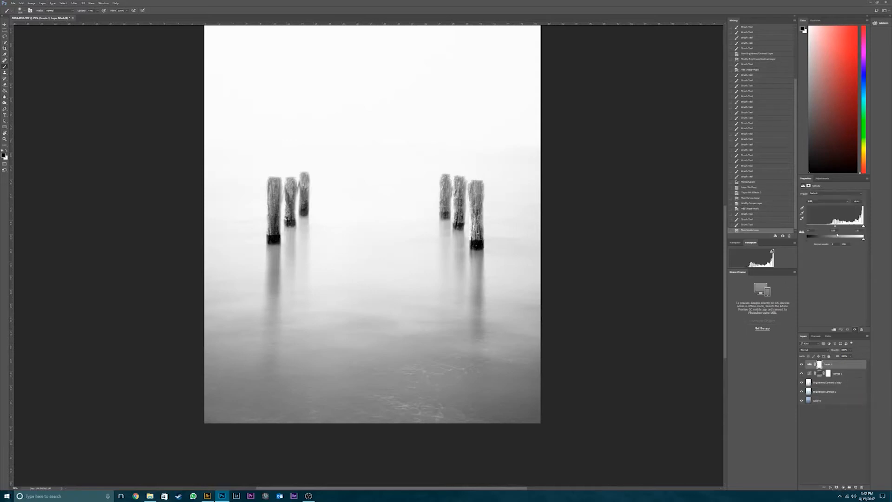
{"action": "mouse_move", "coordinate": [807, 227]}
{"action": "left_mouse_down"}
{"action": "mouse_move", "coordinate": [820, 226]}
{"action": "mouse_move", "coordinate": [793, 228]}
{"action": "left_mouse_up"}
{"action": "left_click_drag", "start_coordinate": [808, 225], "coordinate": [869, 227]}
{"action": "key", "text": "ctrl+minus"}
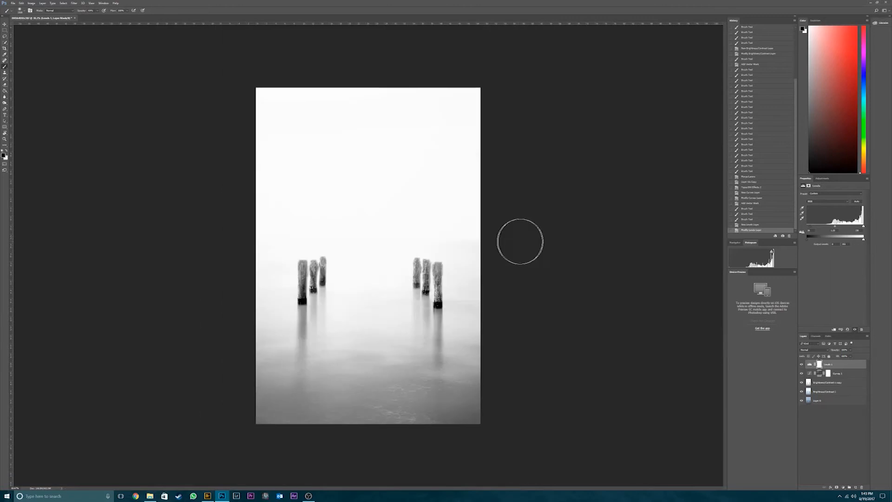
Compare the photo with and without the Levels adjustment, leaving the layer visible
{"action": "left_click", "coordinate": [801, 364]}
{"action": "left_click", "coordinate": [801, 364]}
{"action": "left_click", "coordinate": [802, 365]}
{"action": "left_click", "coordinate": [801, 365]}
Merge the Levels and Curves layers with the black-and-white image layer directly beneath them
{"action": "left_click", "coordinate": [824, 382], "text": "shift"}
{"action": "right_click", "coordinate": [825, 383]}
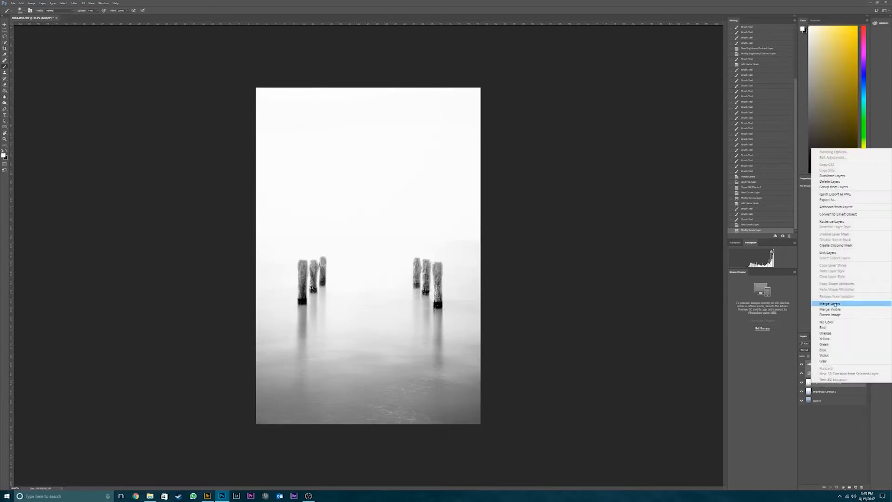
{"action": "left_click", "coordinate": [830, 304]}
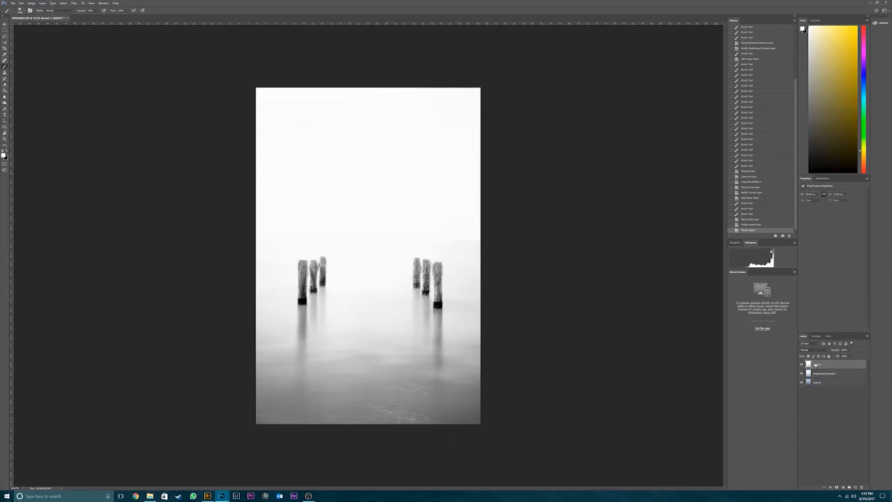
Duplicate the merged black-and-white layer and open the copy in the Topaz Clarity filter
{"action": "key", "text": "ctrl+j"}
{"action": "left_click", "coordinate": [73, 3]}
{"action": "mouse_move", "coordinate": [133, 144]}
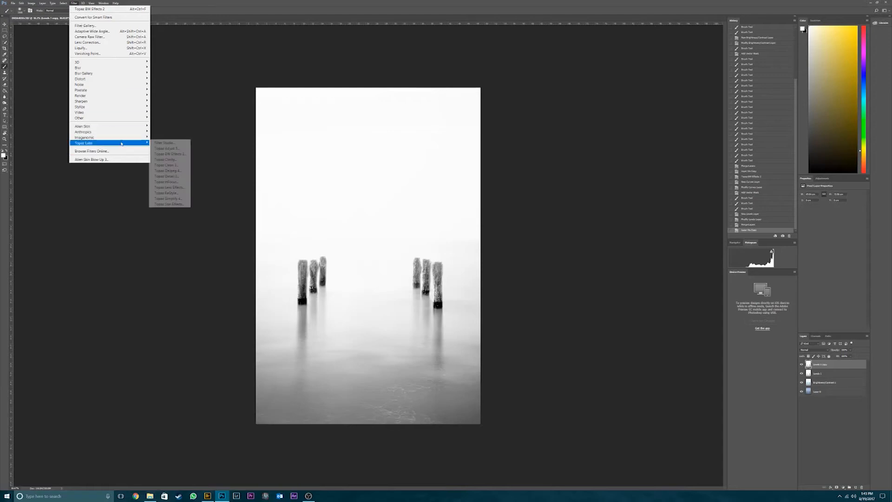
{"action": "left_click", "coordinate": [170, 160]}
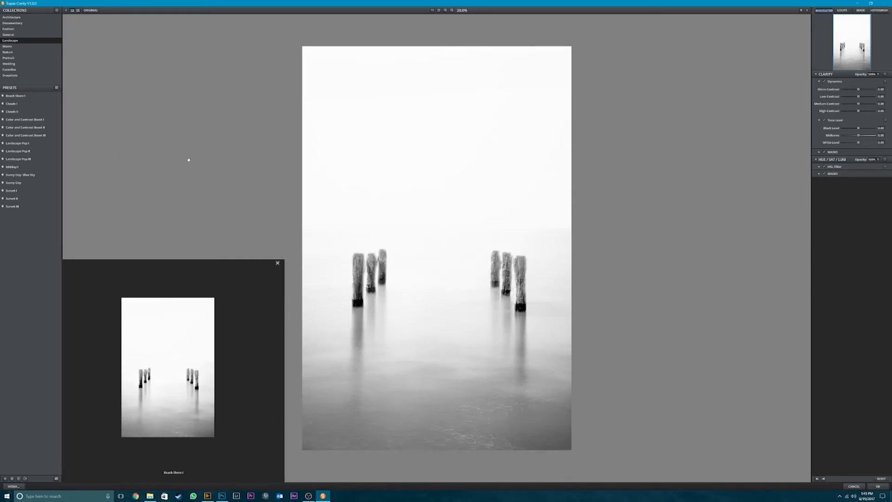
Enlarge the preview to 50% and apply the Color and Contrast Boost II preset from the Landscape collection
{"action": "left_click", "coordinate": [447, 11]}
{"action": "left_click", "coordinate": [446, 10]}
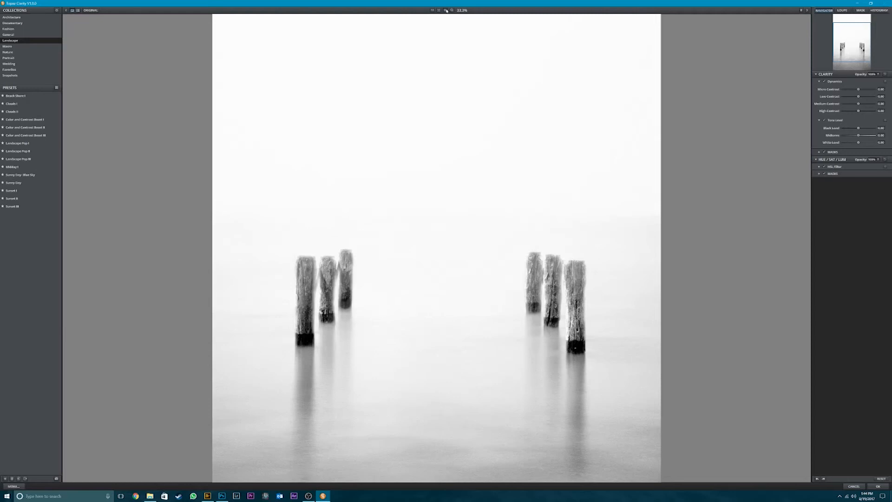
{"action": "left_click", "coordinate": [447, 11]}
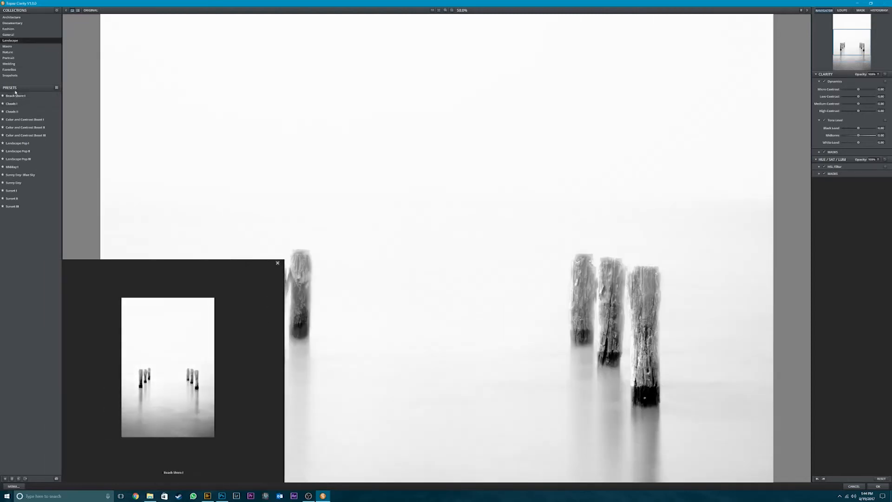
{"action": "left_click", "coordinate": [14, 127]}
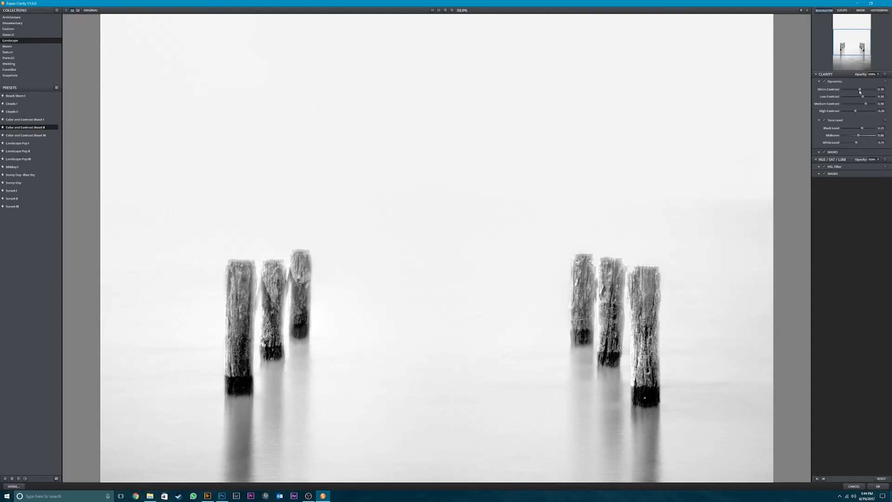
Try Micro Contrast at -1.00, settle on a milder negative value, and apply the Clarity filter to the layer
{"action": "left_click_drag", "start_coordinate": [859, 90], "coordinate": [857, 89]}
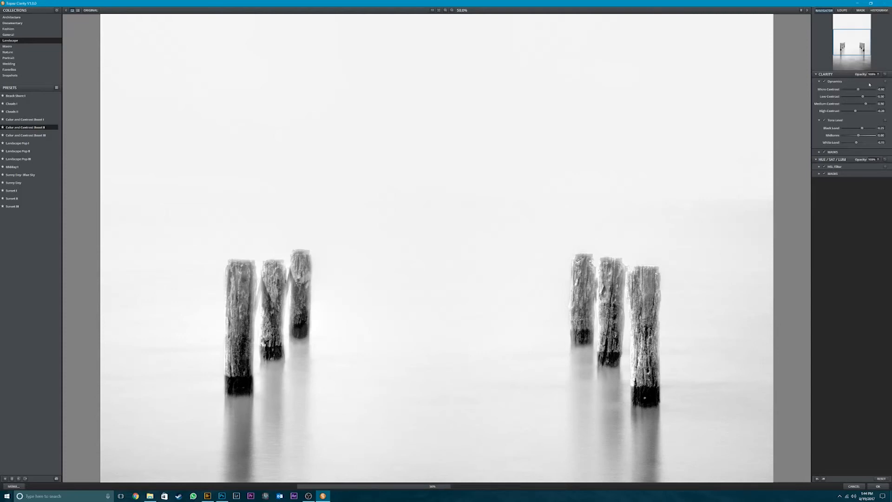
{"action": "left_click_drag", "start_coordinate": [859, 89], "coordinate": [843, 89]}
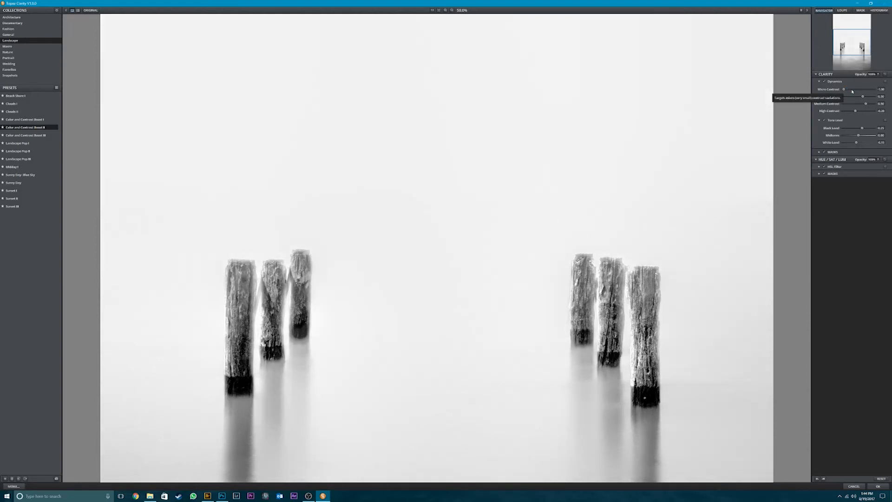
{"action": "left_click", "coordinate": [854, 91]}
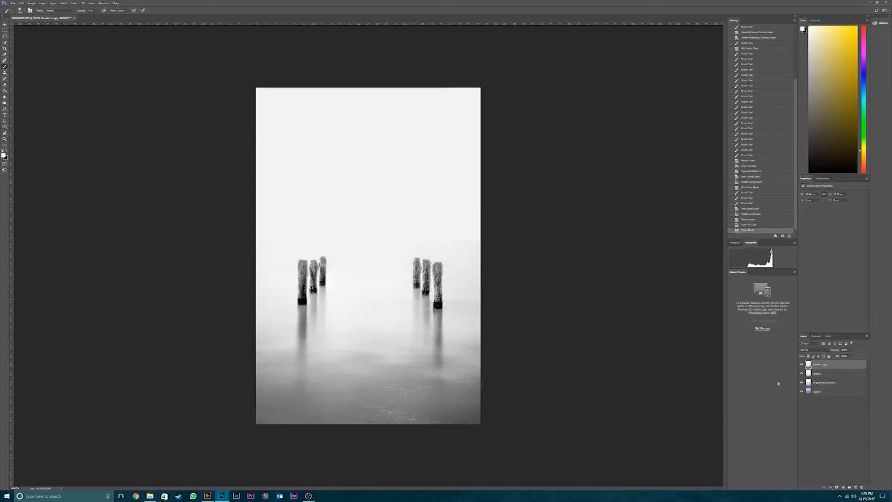
Compare the photo before and after the Clarity filter by toggling the top layer's visibility, leaving it visible
{"action": "left_click", "coordinate": [802, 365]}
{"action": "left_click", "coordinate": [801, 364]}
{"action": "left_click", "coordinate": [801, 364]}
{"action": "left_click", "coordinate": [801, 364]}
{"action": "left_click", "coordinate": [802, 365]}
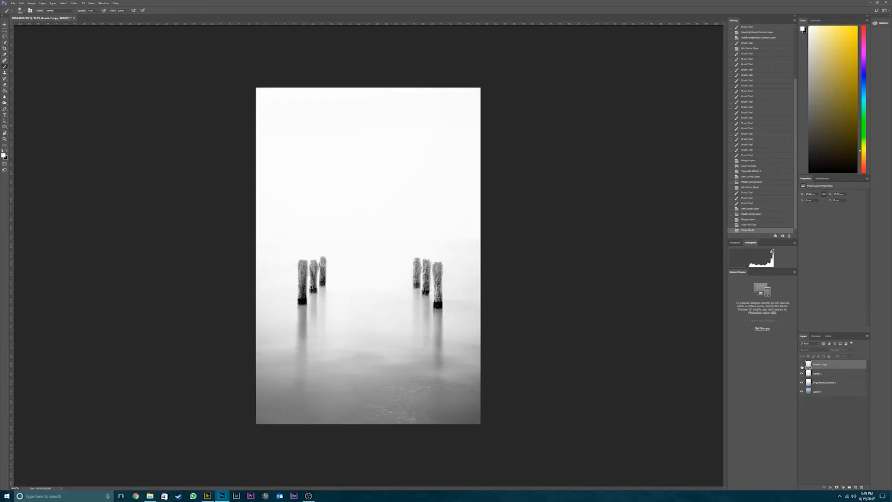
{"action": "left_click", "coordinate": [801, 365]}
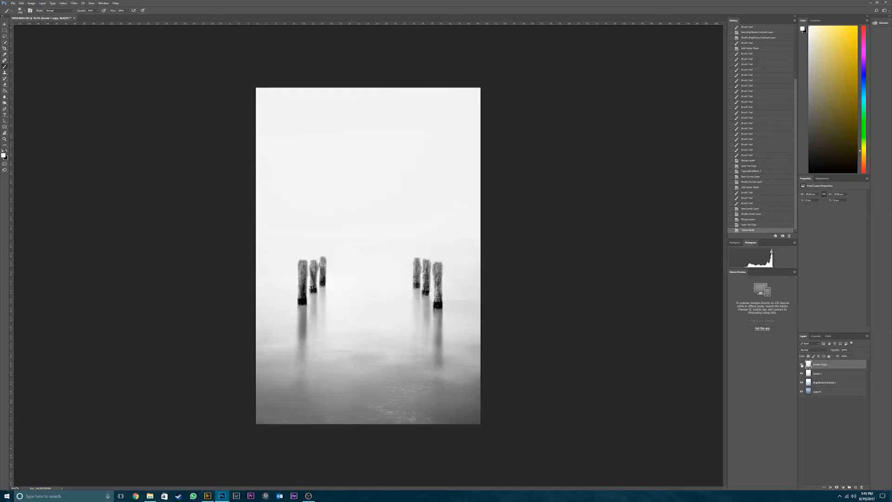
Toggle the Clarity-filtered layer off and on repeatedly to examine its effect on the sky and water
{"action": "left_click", "coordinate": [801, 365]}
{"action": "left_click", "coordinate": [802, 365]}
{"action": "left_click", "coordinate": [802, 364]}
{"action": "left_click", "coordinate": [801, 365]}
{"action": "left_click", "coordinate": [801, 365]}
{"action": "left_click", "coordinate": [801, 364]}
{"action": "left_click", "coordinate": [801, 365]}
{"action": "left_click", "coordinate": [802, 365]}
{"action": "left_click", "coordinate": [802, 365]}
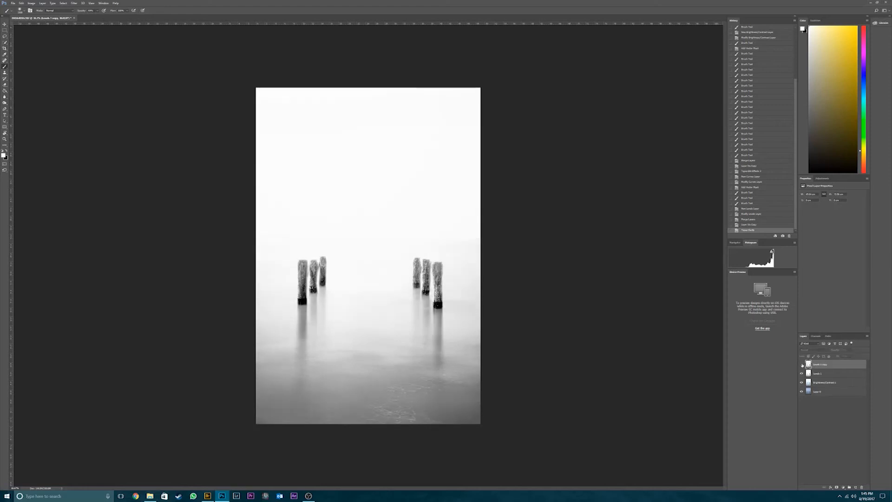
{"action": "left_click", "coordinate": [802, 365]}
Move the Clarity-filtered copy below the unfiltered black-and-white layer, compare the two, and add a layer mask to the unfiltered one
{"action": "left_click_drag", "start_coordinate": [808, 365], "coordinate": [810, 377]}
{"action": "left_click", "coordinate": [809, 366]}
{"action": "left_click", "coordinate": [802, 365]}
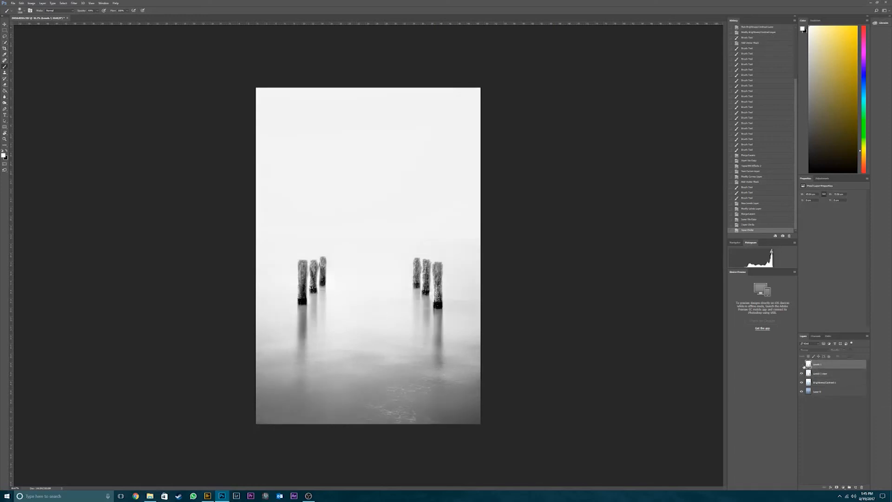
{"action": "left_click", "coordinate": [802, 365]}
{"action": "left_click", "coordinate": [801, 365]}
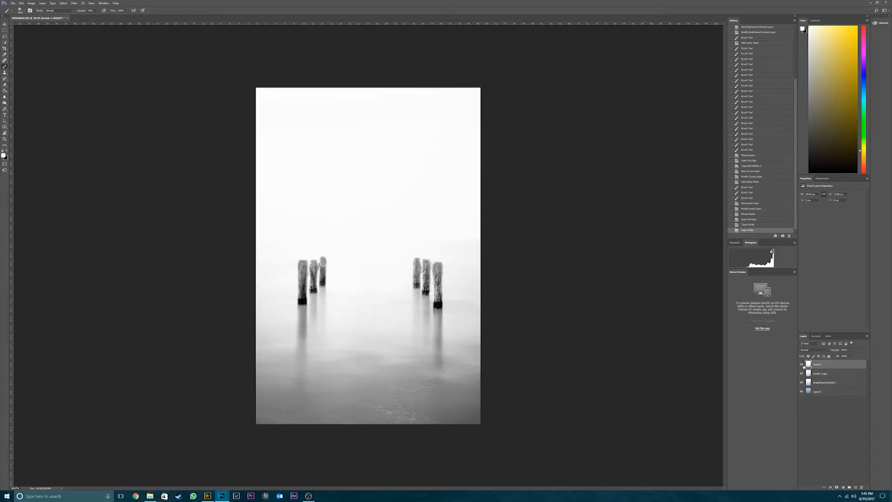
{"action": "left_click", "coordinate": [836, 487]}
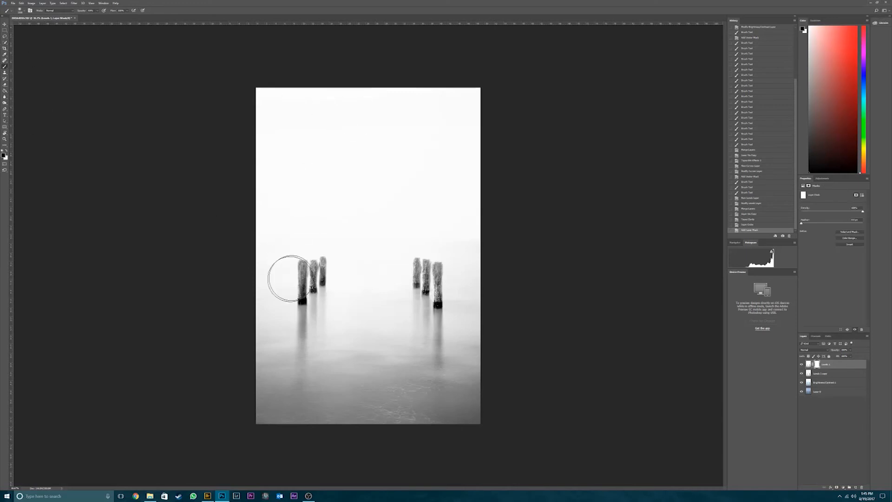
Adjust the brush opacity and paint black on the top layer's mask over the water to bring in the Clarity-filtered version
{"action": "left_click", "coordinate": [83, 11]}
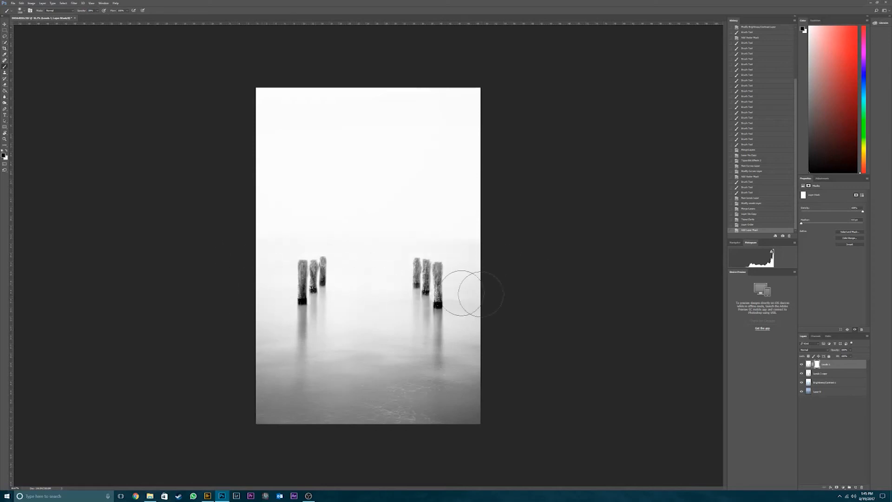
{"action": "mouse_move", "coordinate": [243, 354]}
{"action": "left_mouse_down"}
{"action": "mouse_move", "coordinate": [265, 295]}
{"action": "mouse_move", "coordinate": [487, 289]}
{"action": "left_mouse_up"}
{"action": "left_click", "coordinate": [801, 365]}
{"action": "left_click", "coordinate": [802, 364]}
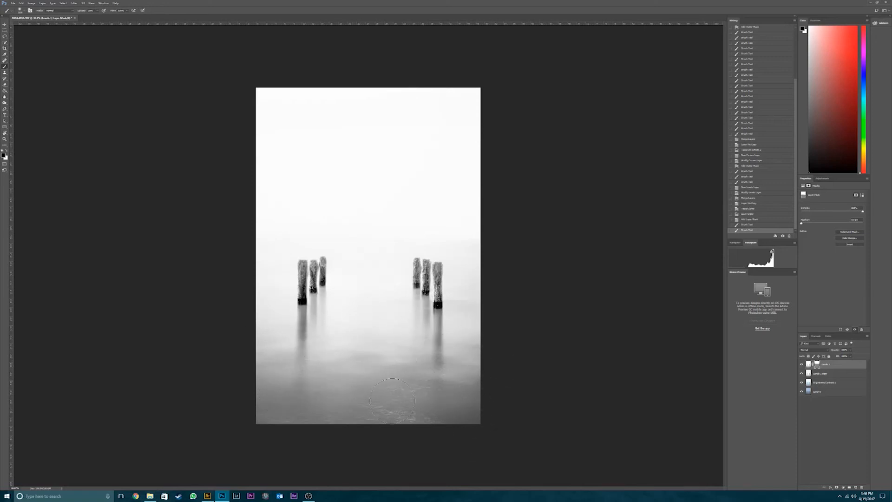
{"action": "left_click", "coordinate": [270, 408]}
{"action": "left_click", "coordinate": [801, 364]}
{"action": "left_click", "coordinate": [802, 365]}
{"action": "left_click_drag", "start_coordinate": [425, 365], "coordinate": [472, 364]}
Check the posts up close and merge the three layers above the original colour photo into one
{"action": "key", "text": "ctrl+plus"}
{"action": "key", "text": "ctrl+plus"}
{"action": "key", "text": "ctrl+plus"}
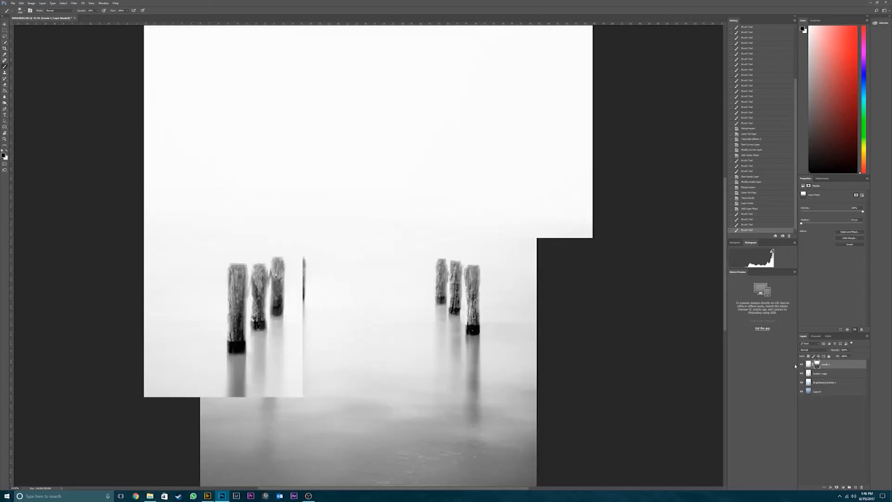
{"action": "key", "text": "ctrl+minus"}
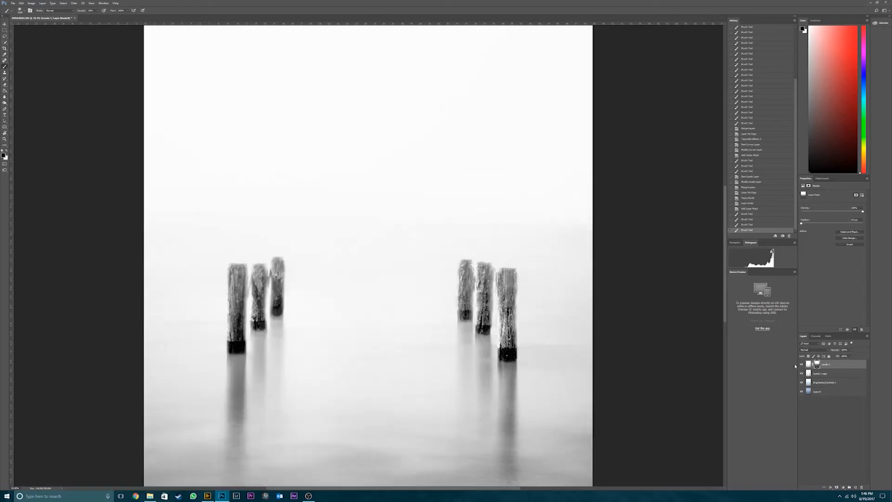
{"action": "key", "text": "ctrl+minus"}
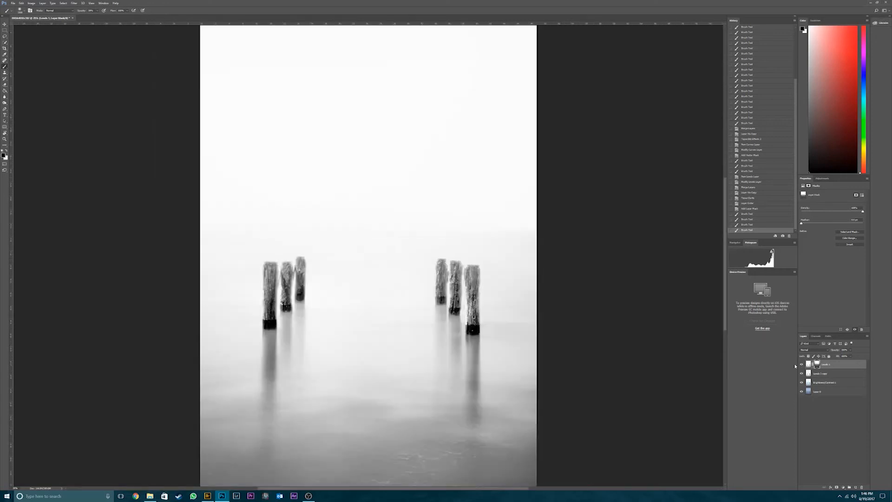
{"action": "key", "text": "ctrl+minus"}
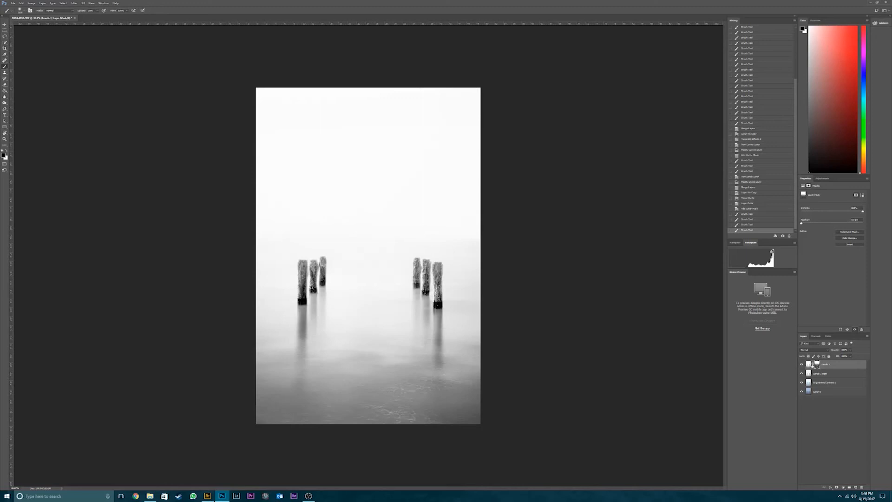
{"action": "left_click", "coordinate": [826, 383], "text": "shift"}
{"action": "right_click", "coordinate": [826, 385]}
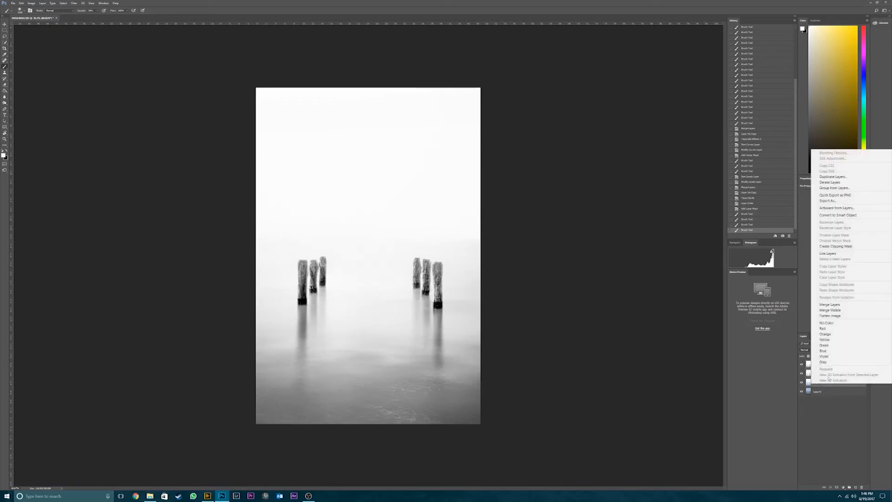
{"action": "left_click", "coordinate": [839, 306]}
Compare the merged black-and-white result with the original blue photo by switching the top layer's visibility
{"action": "left_click", "coordinate": [802, 365]}
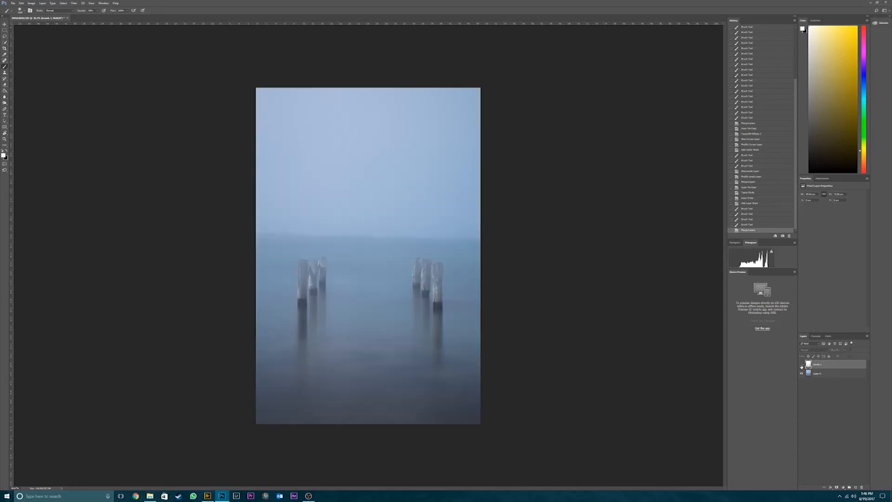
{"action": "left_click", "coordinate": [802, 365]}
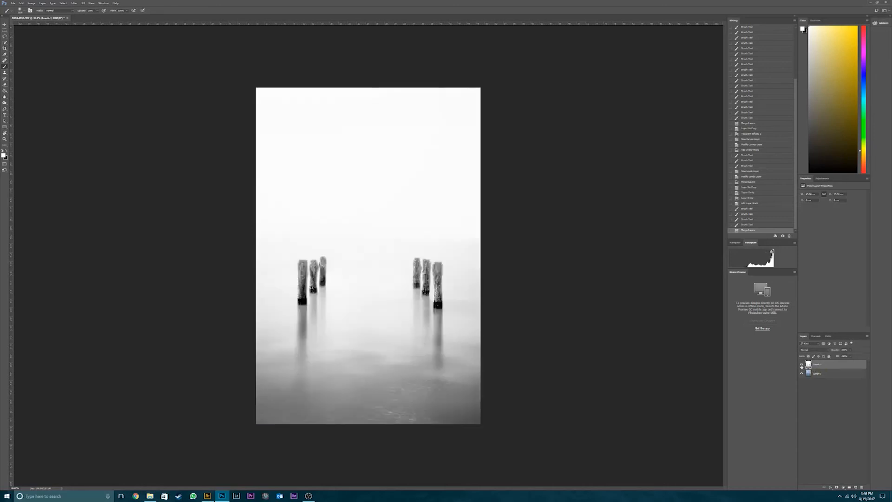
{"action": "left_click", "coordinate": [802, 365]}
{"action": "left_click", "coordinate": [802, 365]}
{"action": "left_click", "coordinate": [801, 365]}
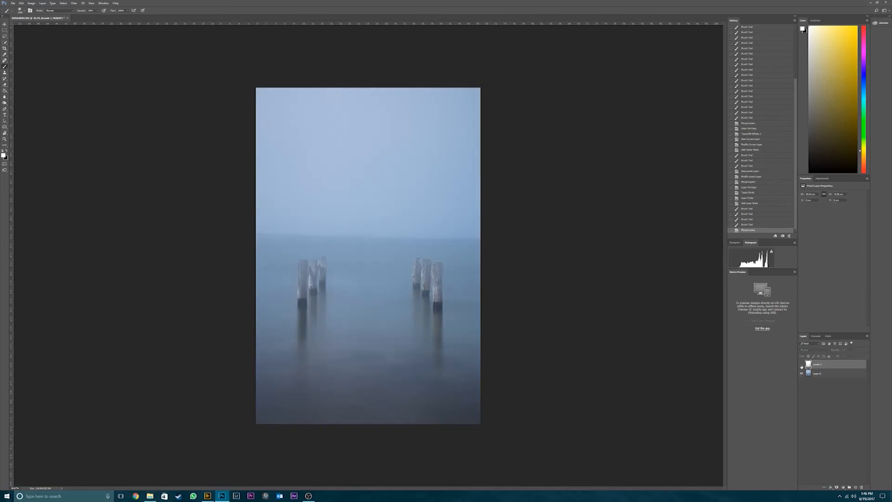
{"action": "left_click", "coordinate": [801, 365]}
{"action": "left_click", "coordinate": [801, 366]}
{"action": "left_click", "coordinate": [801, 366]}
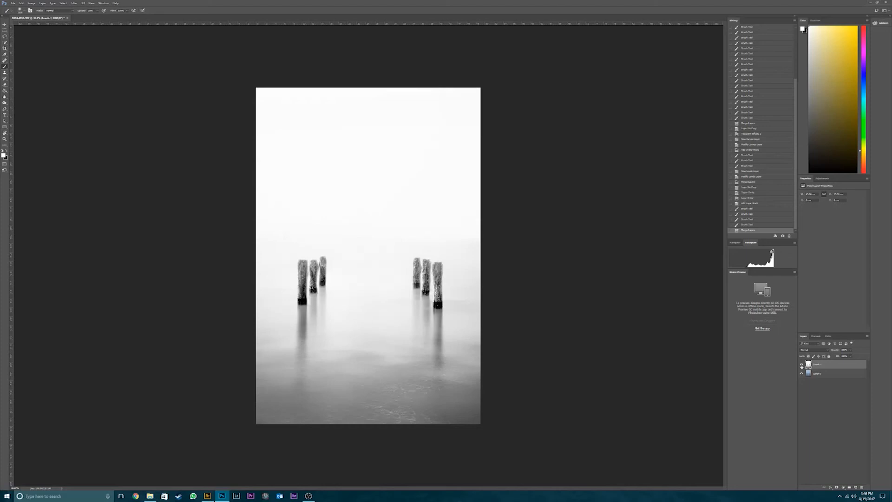
{"action": "left_click", "coordinate": [801, 366]}
{"action": "left_click", "coordinate": [802, 366]}
{"action": "left_click", "coordinate": [801, 365]}
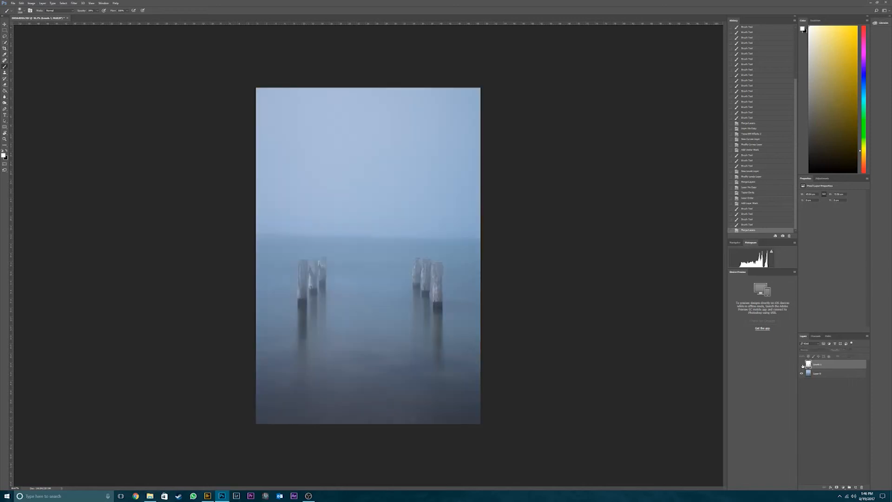
{"action": "left_click", "coordinate": [802, 365]}
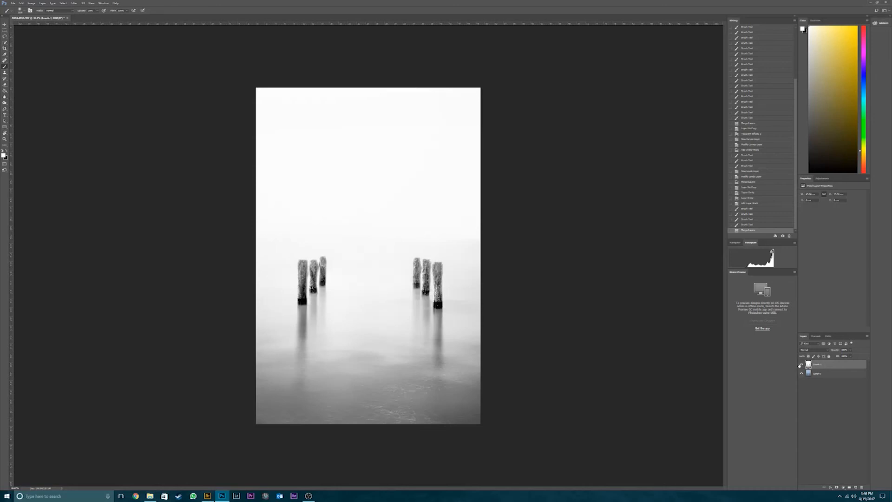
{"action": "left_click", "coordinate": [801, 365]}
{"action": "left_click", "coordinate": [801, 365]}
Crop a thin strip evenly off both side edges of the photo
{"action": "left_click", "coordinate": [5, 48]}
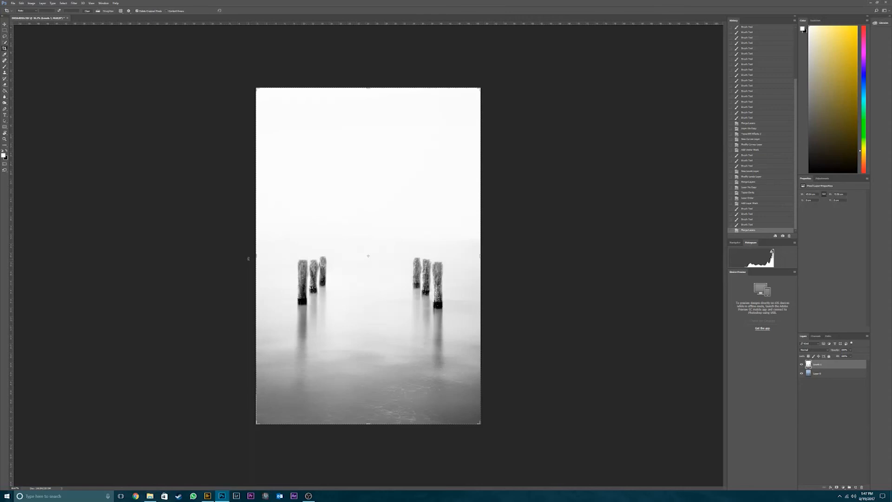
{"action": "left_click_drag", "start_coordinate": [257, 256], "coordinate": [259, 256]}
{"action": "key", "text": "Return"}
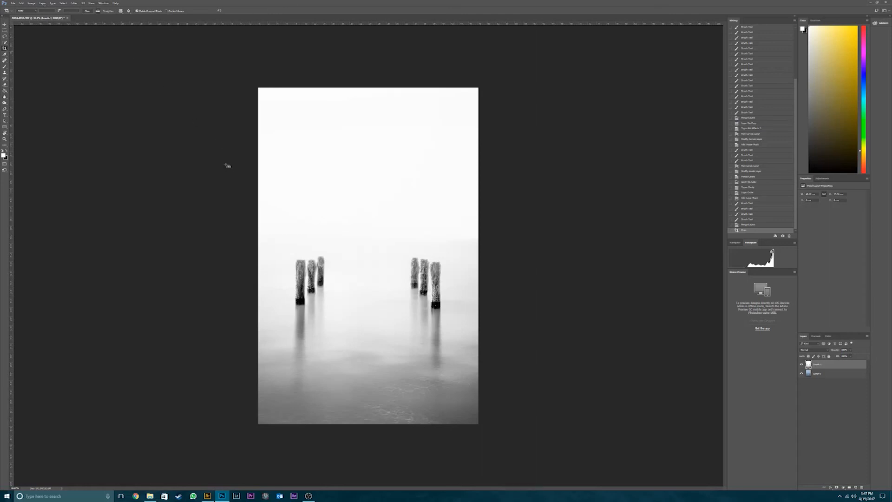
Inspect the foreground water for noise, duplicate the black-and-white layer, and open the copy in the Imagenomic Noiseware filter
{"action": "key", "text": "ctrl+plus"}
{"action": "key", "text": "ctrl+plus"}
{"action": "key", "text": "ctrl+plus"}
{"action": "left_click_drag", "start_coordinate": [358, 312], "coordinate": [425, 37]}
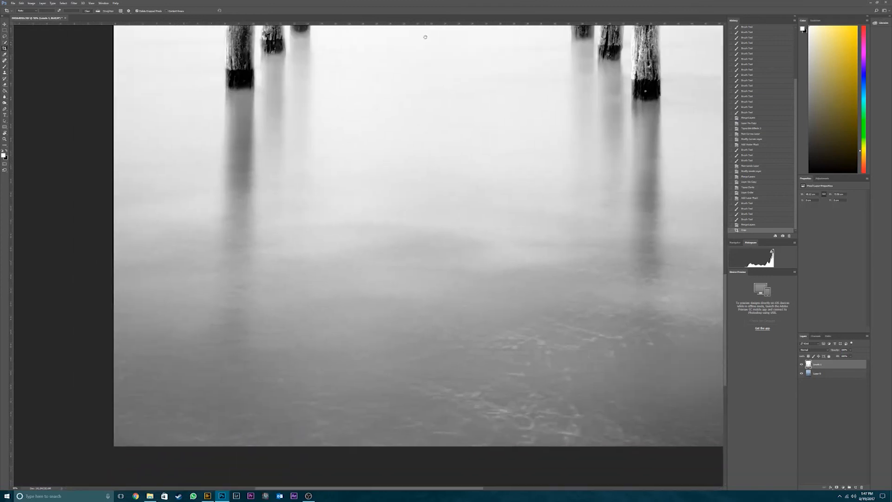
{"action": "key", "text": "ctrl+minus"}
{"action": "key", "text": "ctrl+minus"}
{"action": "key", "text": "ctrl+minus"}
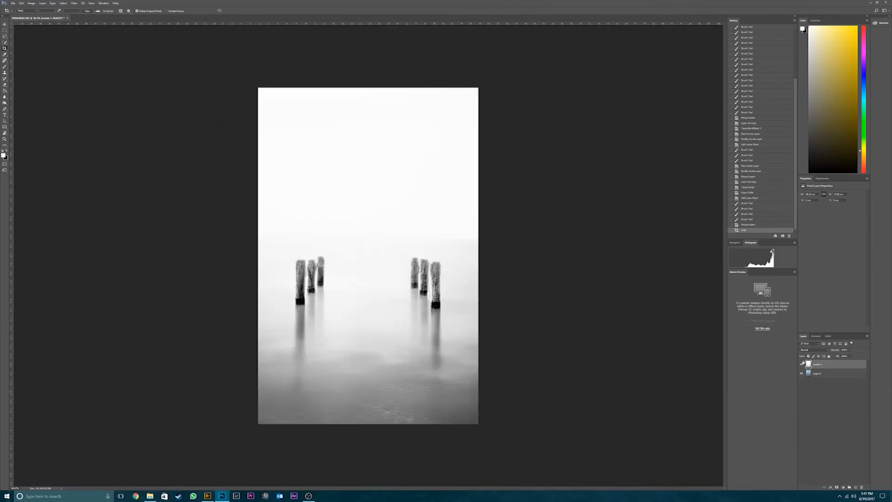
{"action": "key", "text": "ctrl+j"}
{"action": "left_click", "coordinate": [73, 3]}
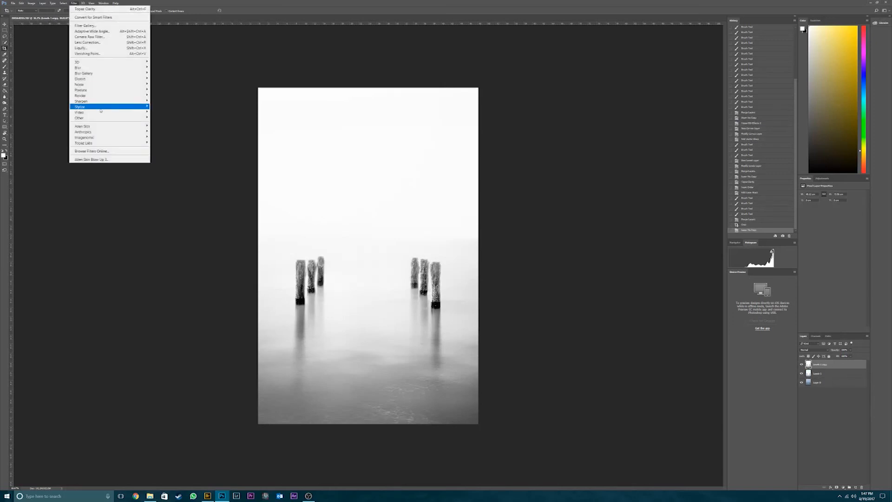
{"action": "mouse_move", "coordinate": [139, 138]}
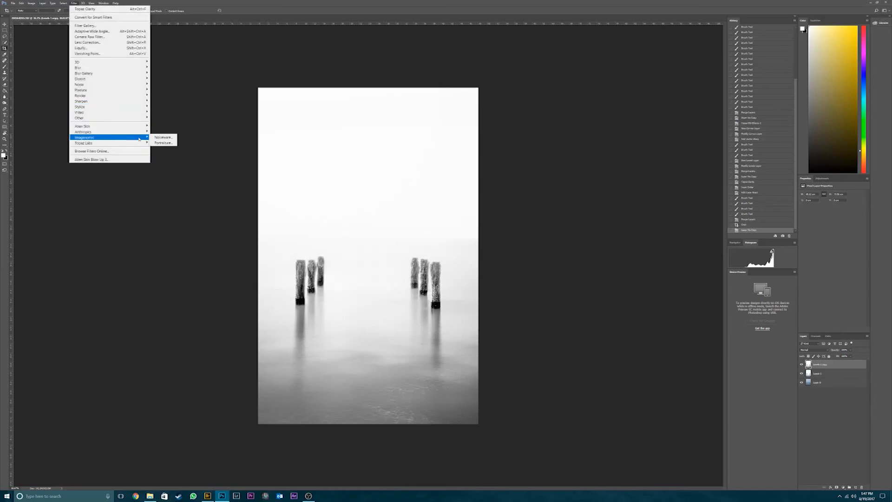
{"action": "left_click", "coordinate": [163, 137]}
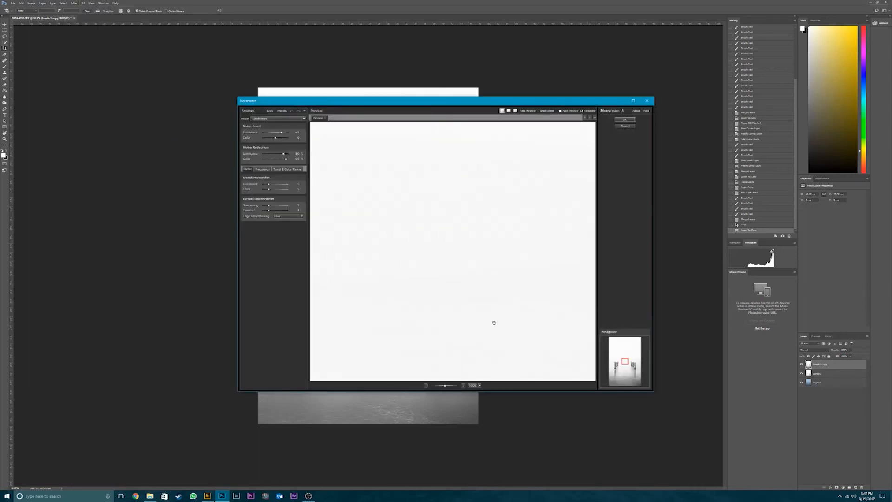
Check the foreground water in the Noiseware preview and apply the noise reduction with the Landscape preset
{"action": "left_click_drag", "start_coordinate": [486, 329], "coordinate": [476, 181]}
{"action": "left_click_drag", "start_coordinate": [466, 341], "coordinate": [445, 135]}
{"action": "left_click_drag", "start_coordinate": [437, 298], "coordinate": [442, 177]}
{"action": "left_click_drag", "start_coordinate": [465, 325], "coordinate": [460, 200]}
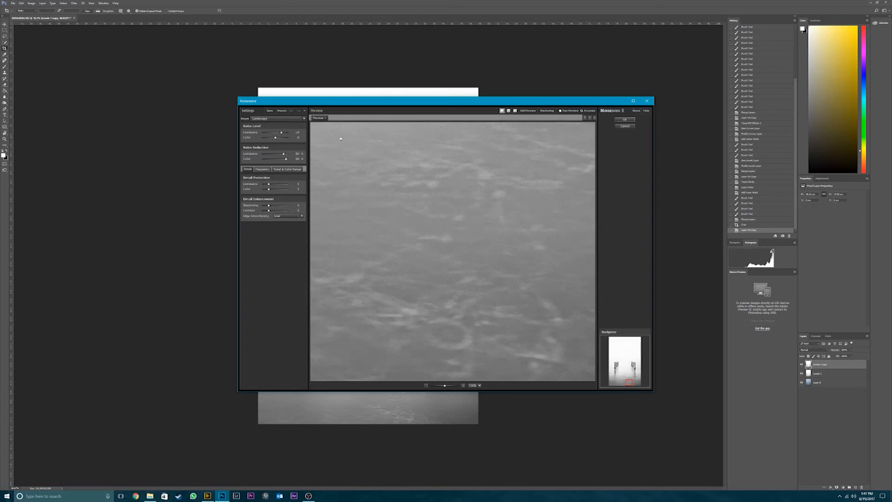
{"action": "left_click", "coordinate": [625, 120]}
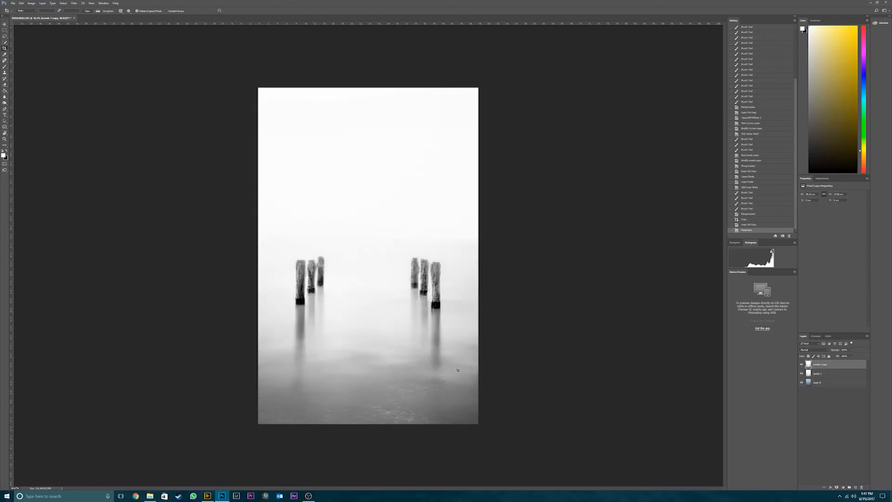
Move the noise-reduced copy below the black-and-white layer and add a layer mask to that upper layer
{"action": "left_click_drag", "start_coordinate": [809, 365], "coordinate": [810, 377]}
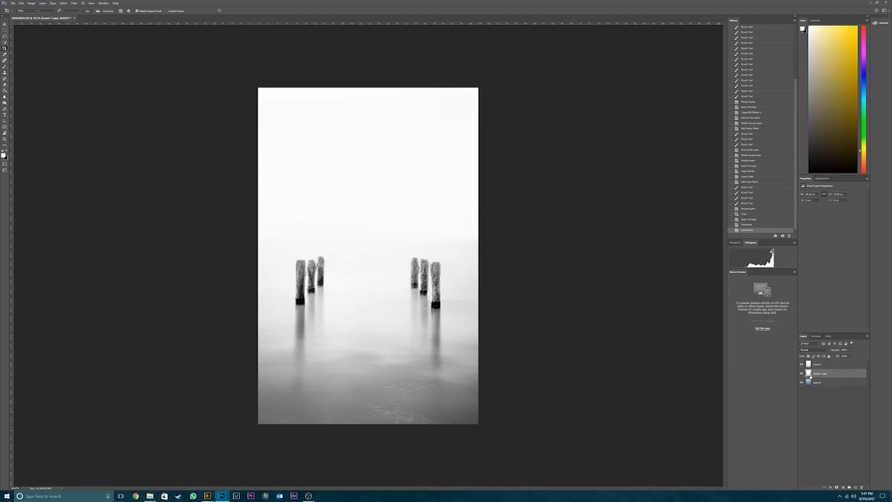
{"action": "left_click", "coordinate": [808, 364]}
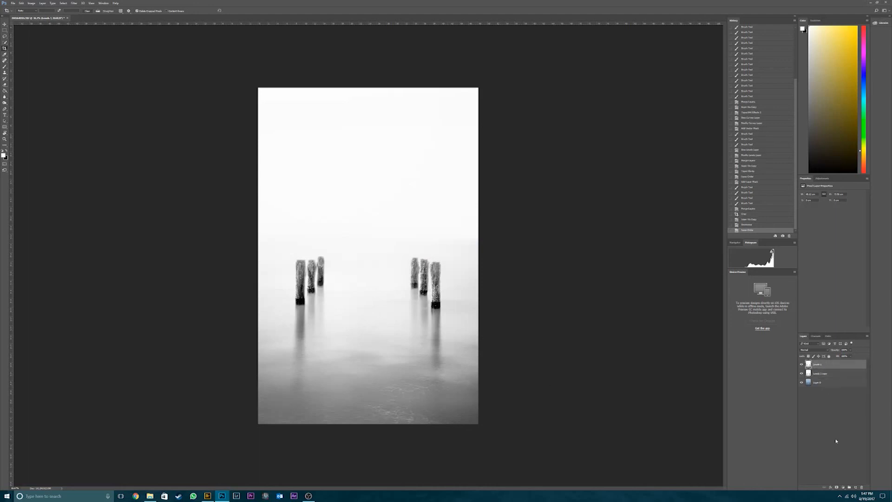
{"action": "left_click", "coordinate": [837, 487]}
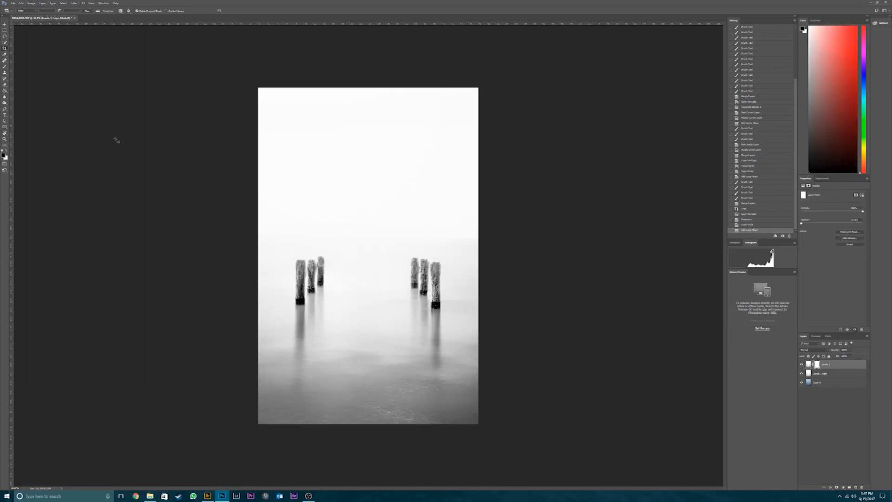
Adjust the Brush tool's opacity and paint black on the mask over the foreground water to reveal the noise-reduced layer
{"action": "left_click", "coordinate": [4, 67]}
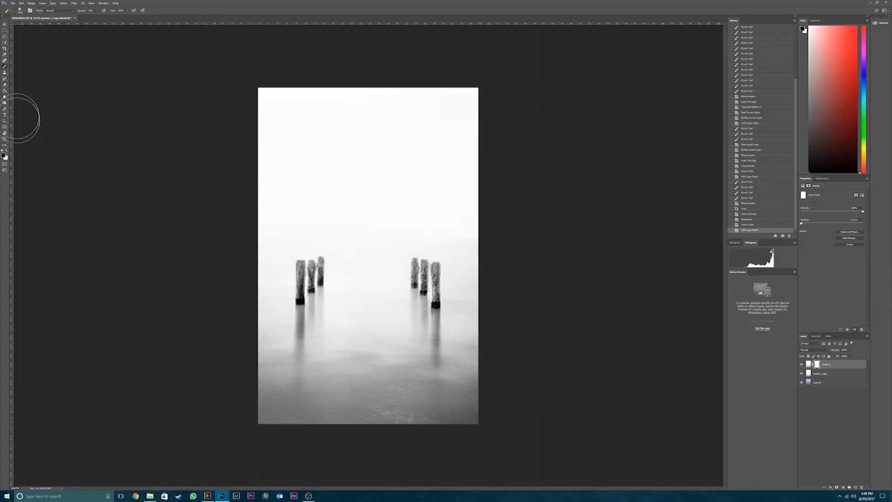
{"action": "left_click_drag", "start_coordinate": [82, 12], "coordinate": [84, 11]}
{"action": "left_click_drag", "start_coordinate": [555, 397], "coordinate": [513, 370]}
Merge the masked black-and-white layer with the noise-reduced copy beneath it
{"action": "left_click", "coordinate": [828, 375], "text": "shift"}
{"action": "right_click", "coordinate": [828, 375]}
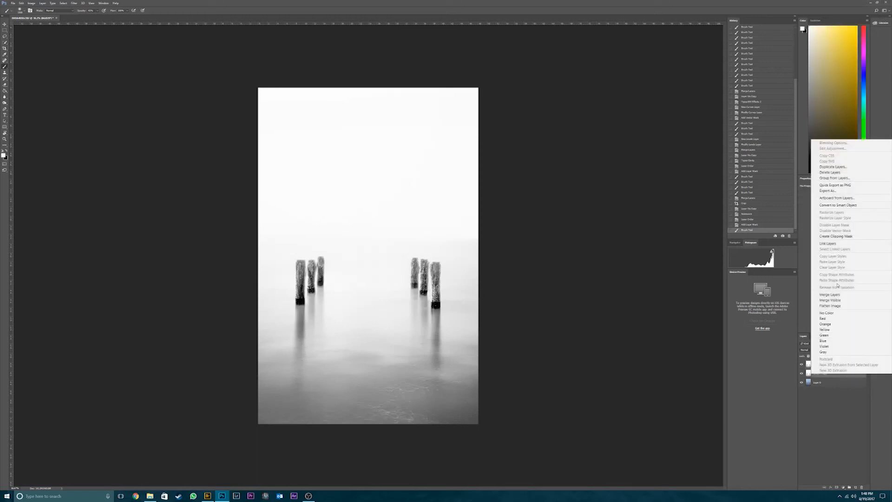
{"action": "left_click", "coordinate": [842, 296]}
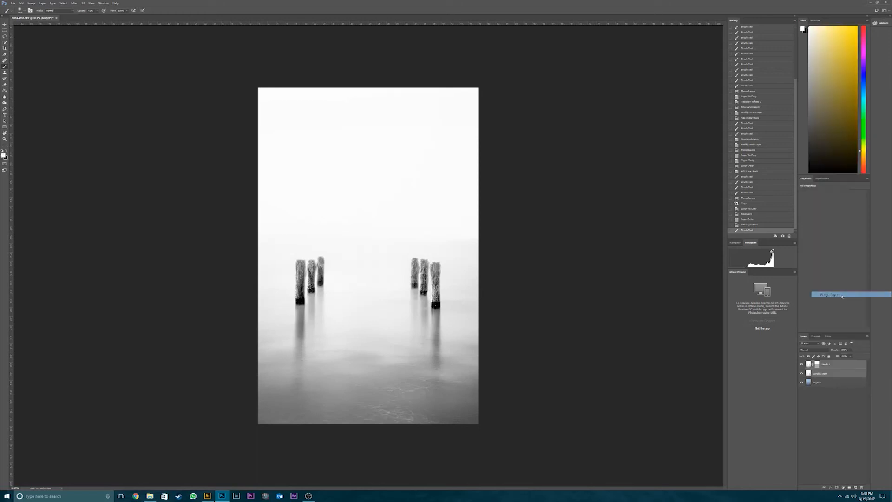
Compare the cropped, noise-reduced final image with the original colour photo by toggling the top layer, leaving it visible
{"action": "left_click", "coordinate": [802, 365]}
{"action": "left_click", "coordinate": [802, 365]}
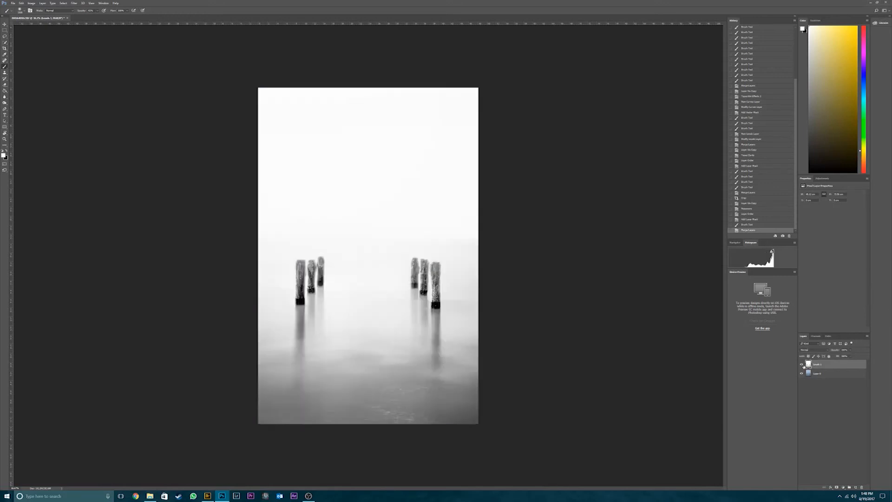
{"action": "left_click", "coordinate": [802, 366]}
{"action": "left_click", "coordinate": [801, 365]}
{"action": "left_click", "coordinate": [801, 365]}
{"action": "left_click", "coordinate": [802, 365]}
{"action": "left_click", "coordinate": [801, 365]}
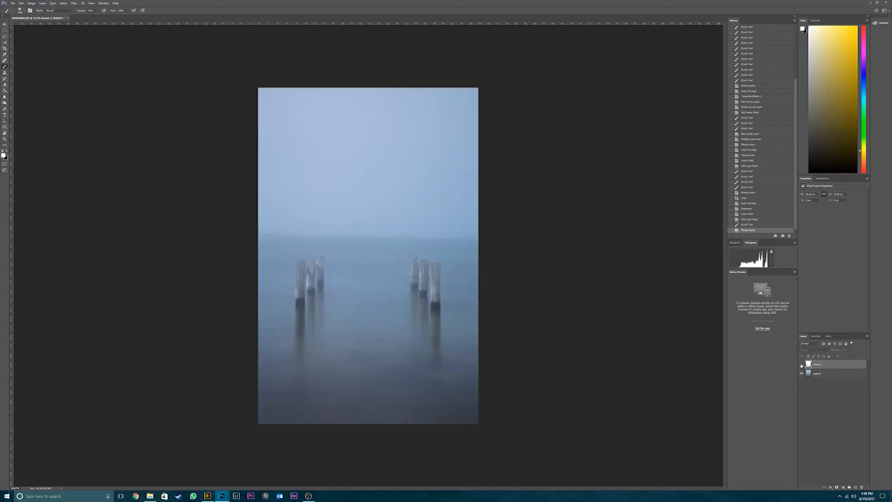
{"action": "left_click", "coordinate": [801, 365]}
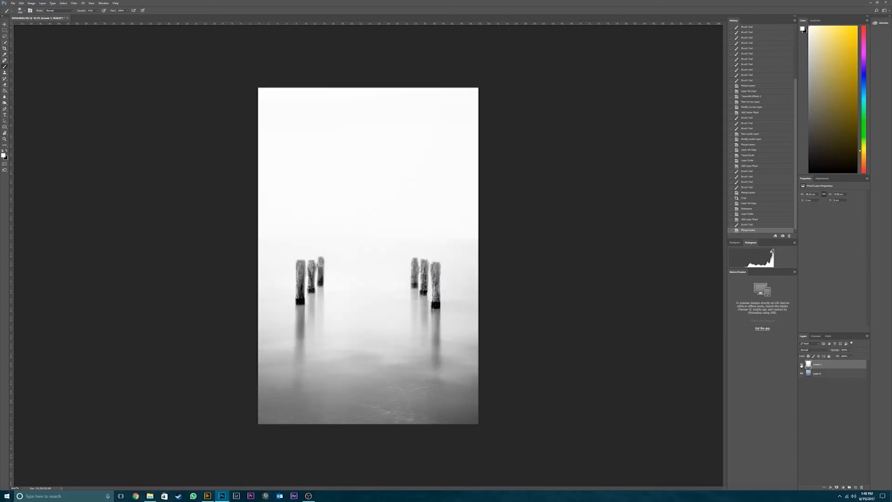